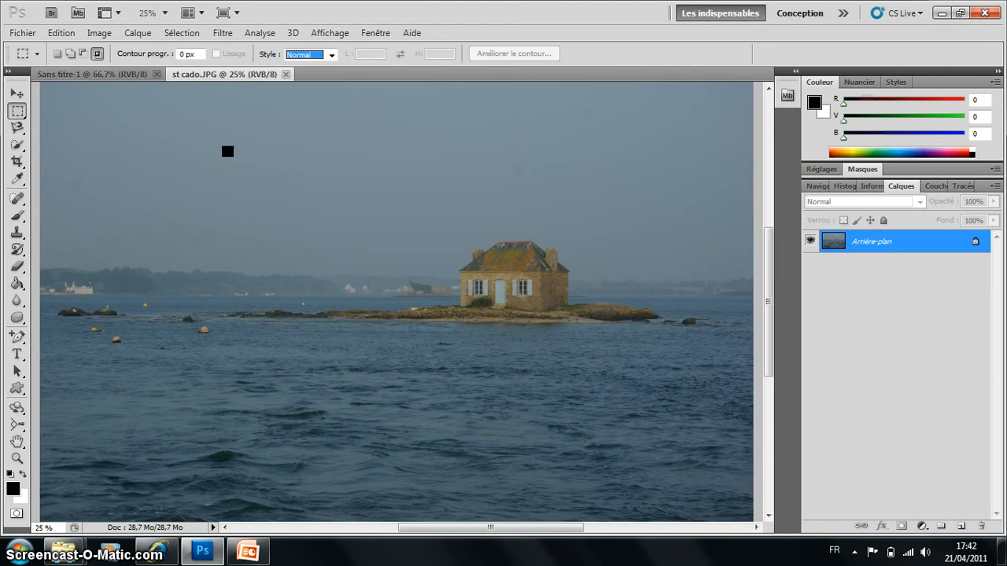
- Draw a freely proportioned rectangular selection around the island house and its surroundings, and deselect it
click(227, 151)
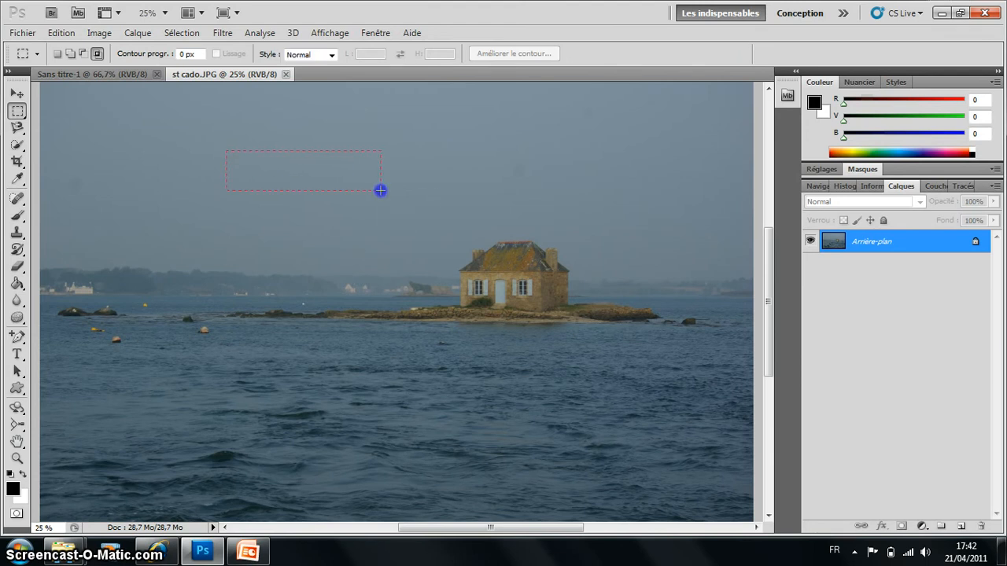
drag(605, 283, 712, 445)
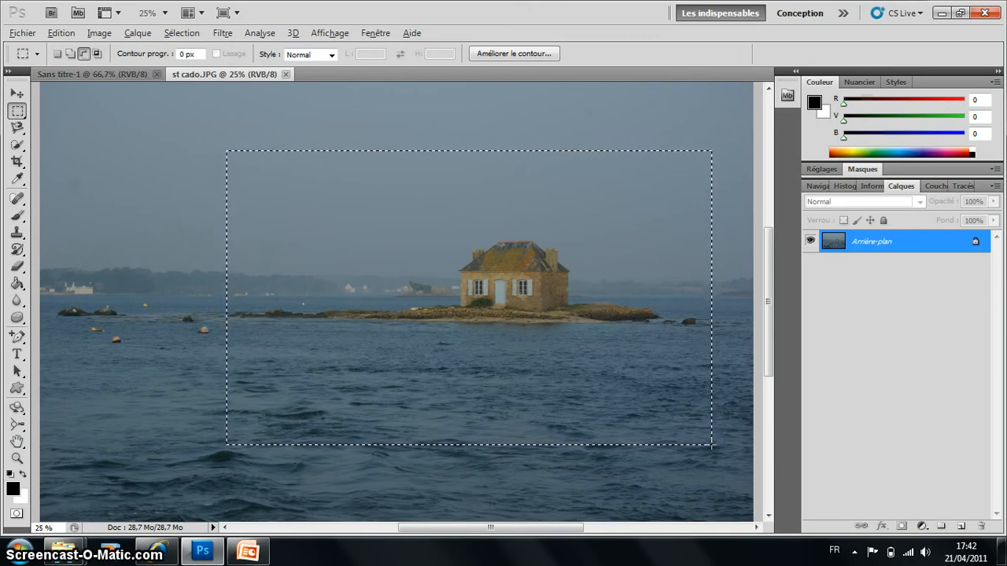
click(129, 195)
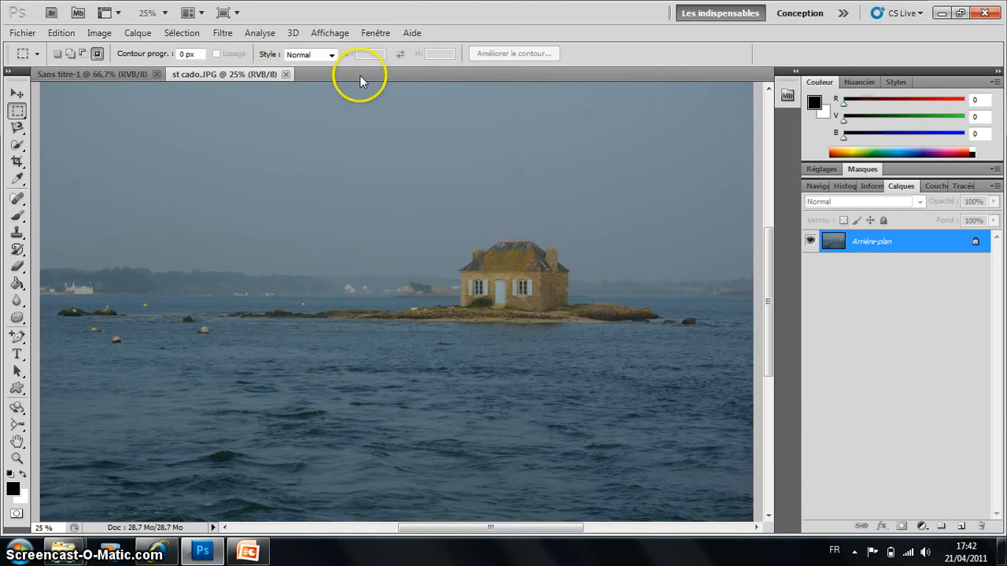
- Set the rectangular selection style to fixed proportions (Prop. fixes) with a 6:3 width-to-height ratio
click(330, 55)
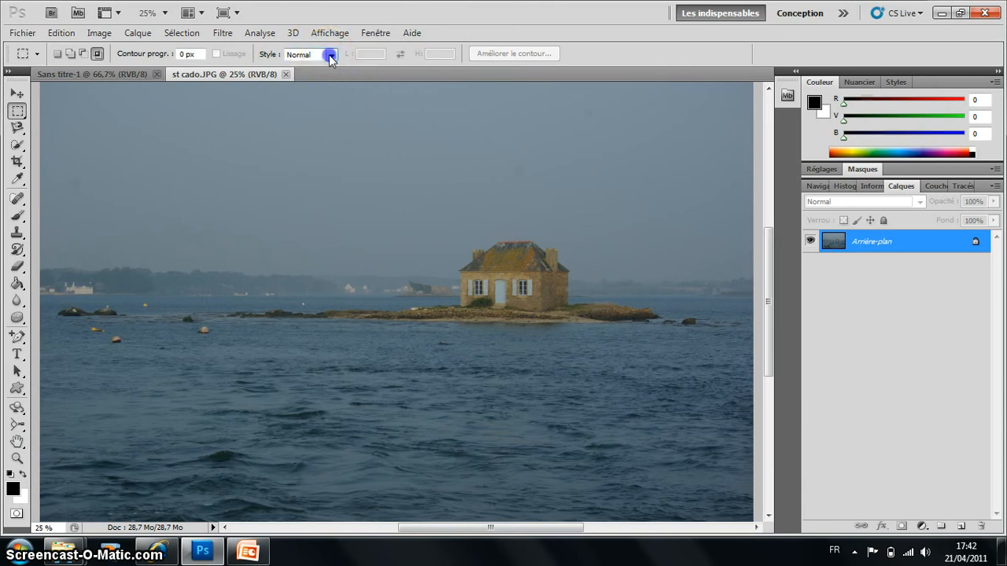
click(310, 79)
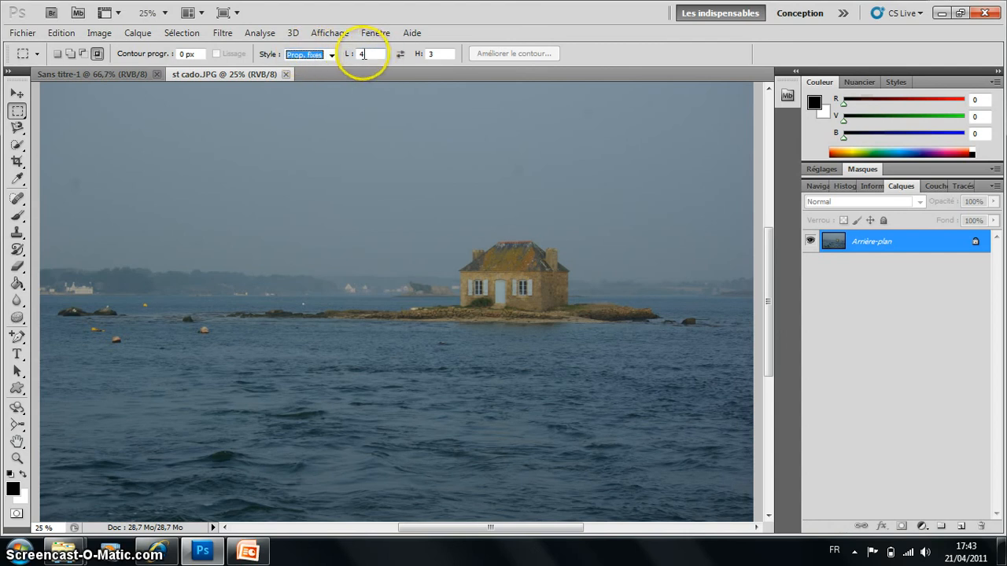
click(367, 54)
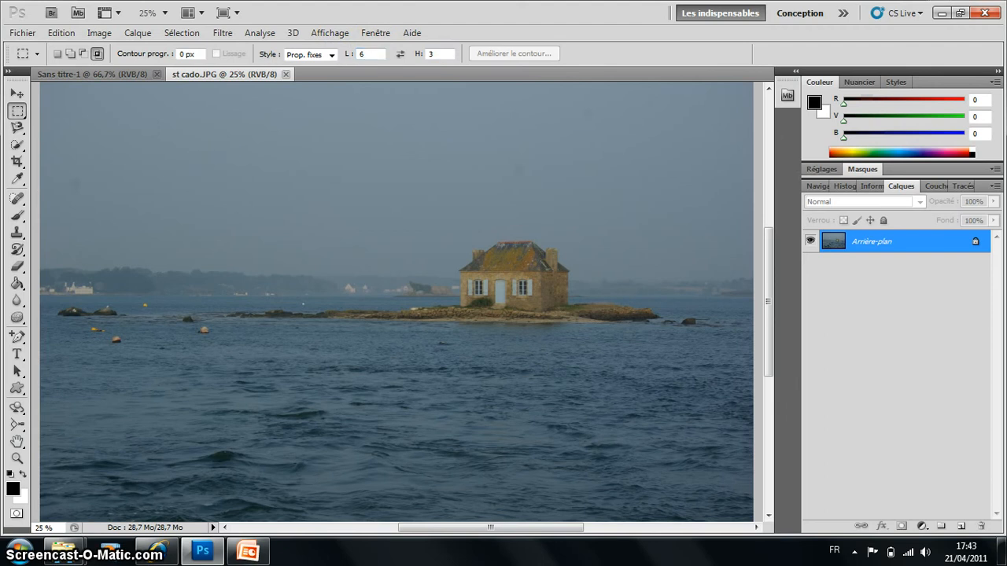
- Draw a fixed-ratio rectangular selection across the sky and sea and reposition it so that it frames the house
drag(204, 159, 391, 223)
drag(631, 296, 825, 347)
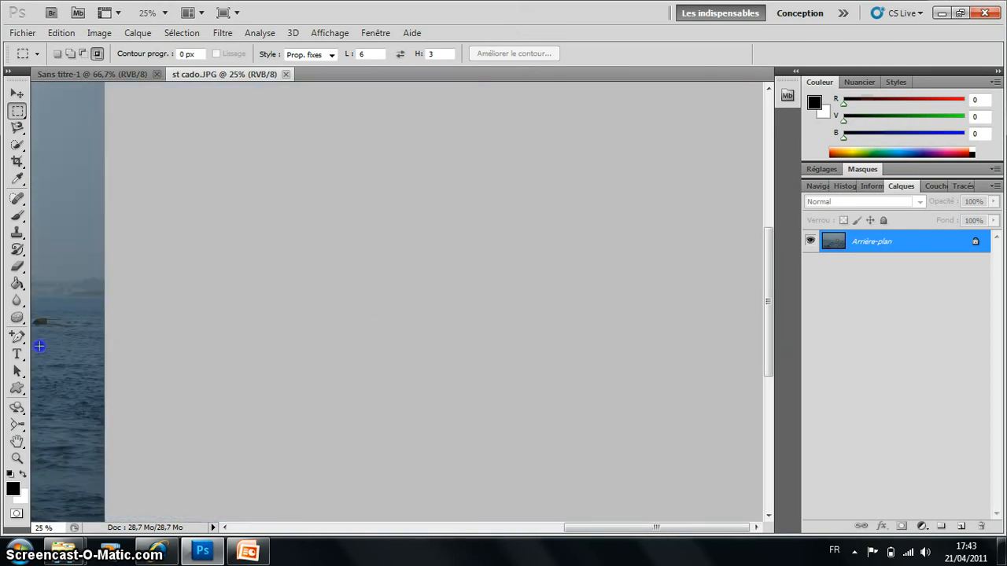
drag(40, 347, 359, 432)
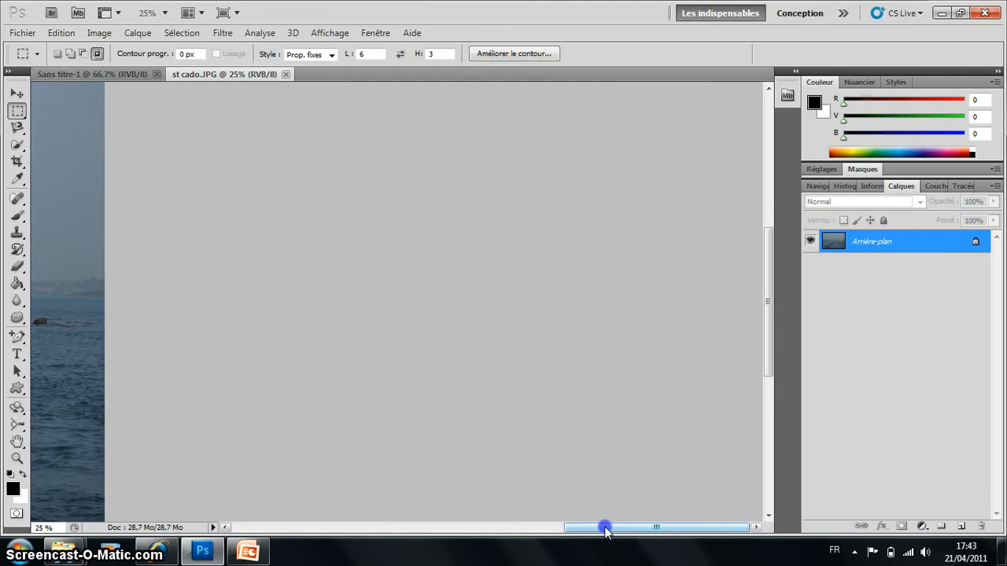
drag(605, 531, 435, 532)
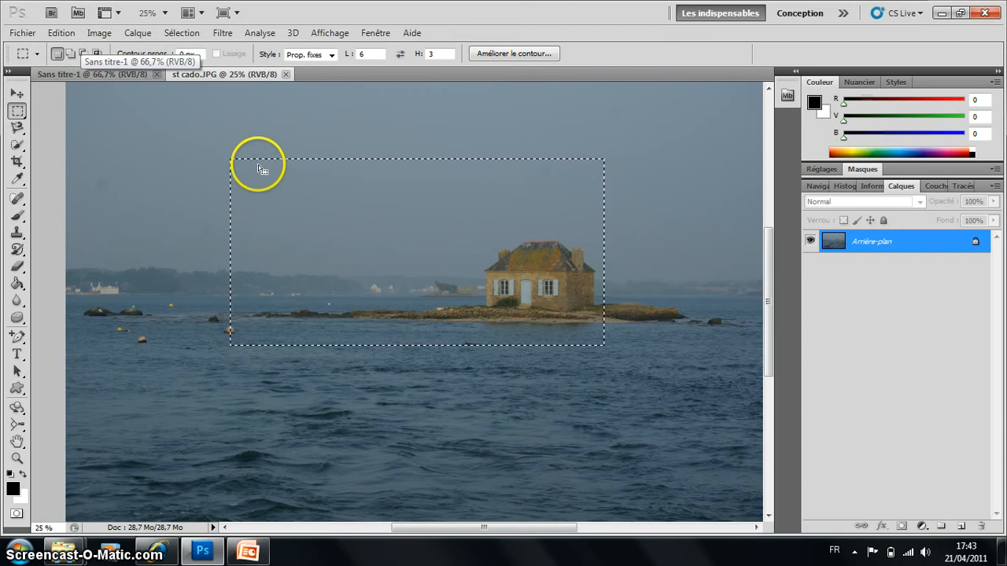
drag(259, 167, 360, 194)
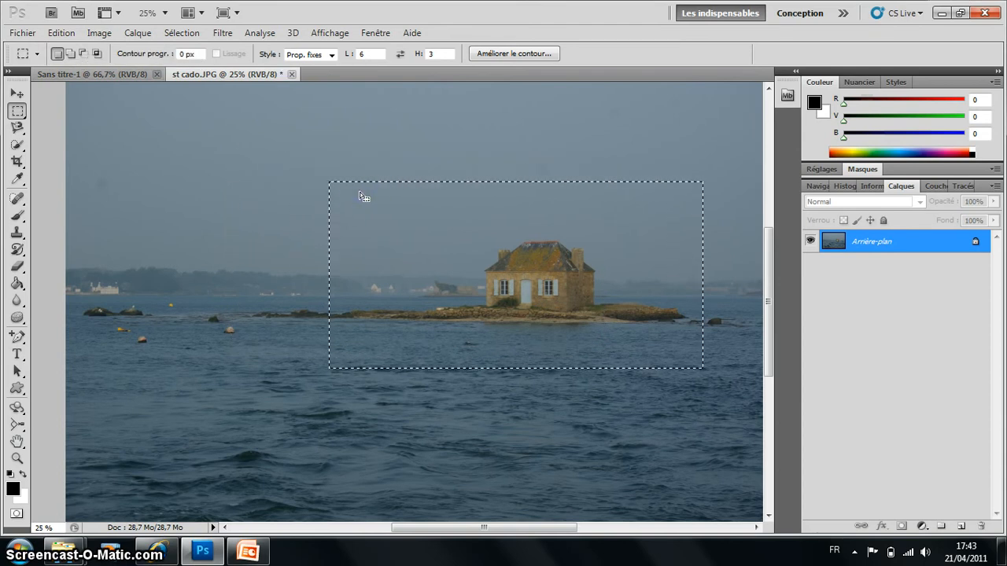
key(alt)
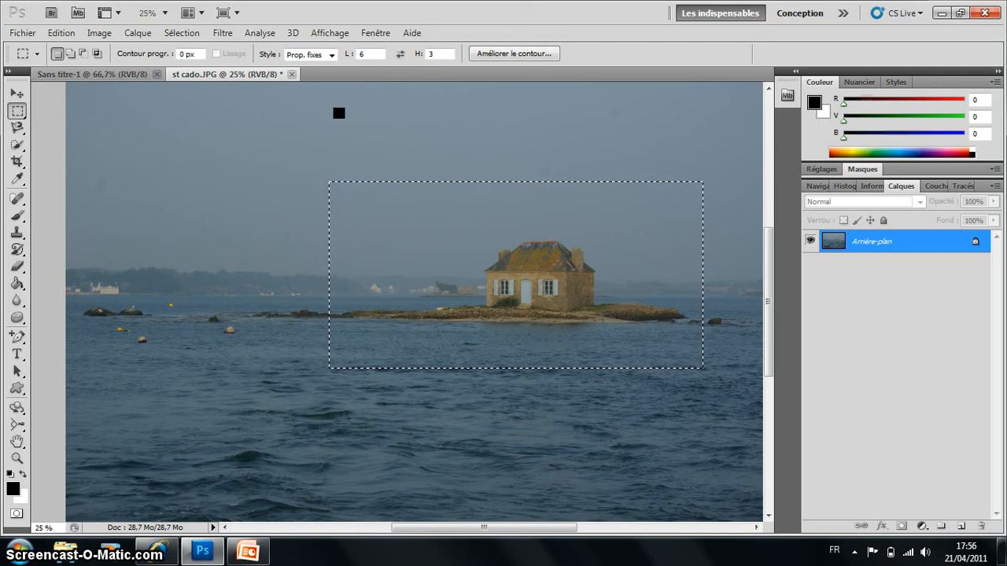
- Add a fixed-ratio rectangle left of the house to the selection and extend it down over the buoys with a Normal-style rectangle
click(73, 53)
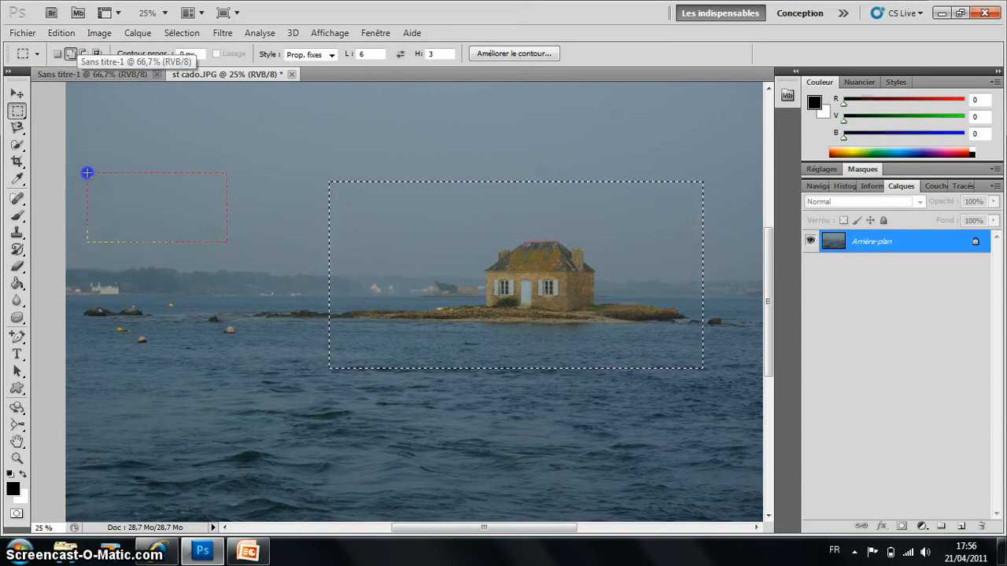
drag(239, 249, 260, 258)
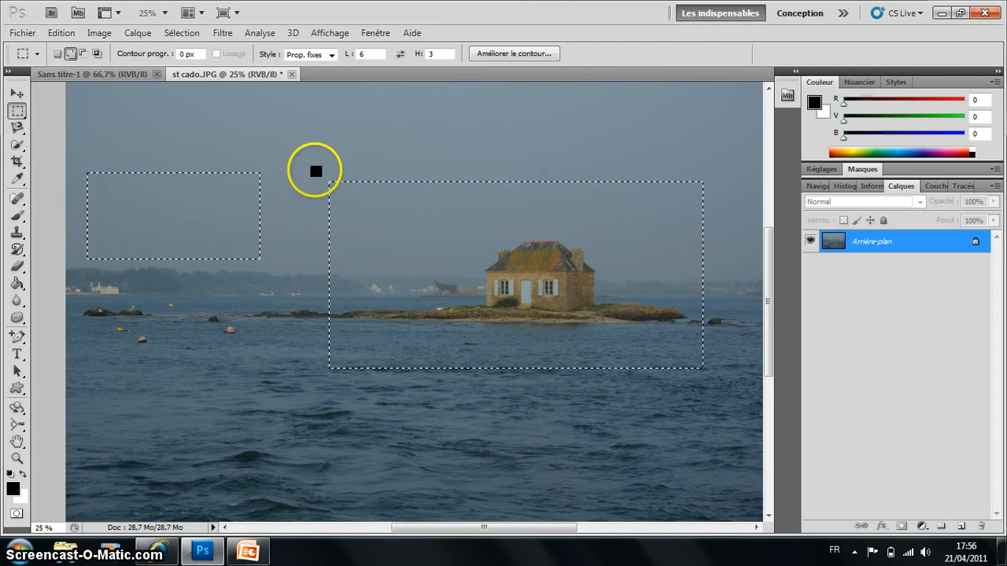
click(332, 55)
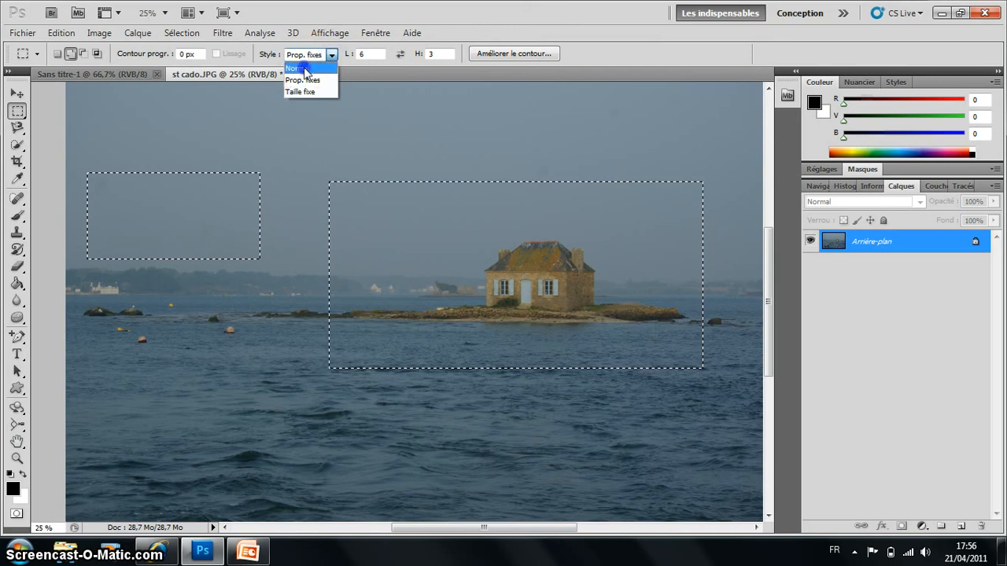
click(303, 70)
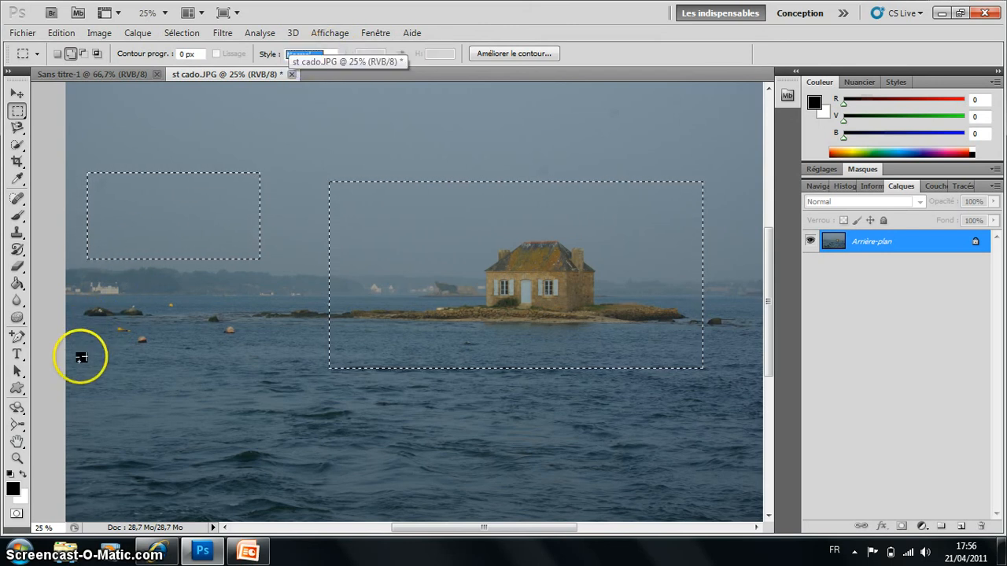
drag(82, 358, 150, 360)
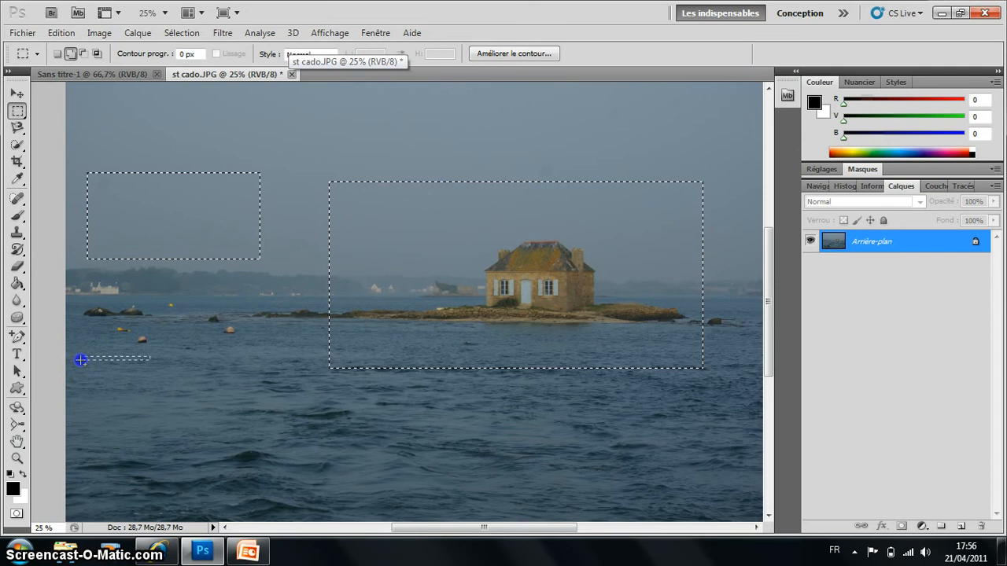
drag(249, 331, 262, 223)
drag(80, 361, 262, 166)
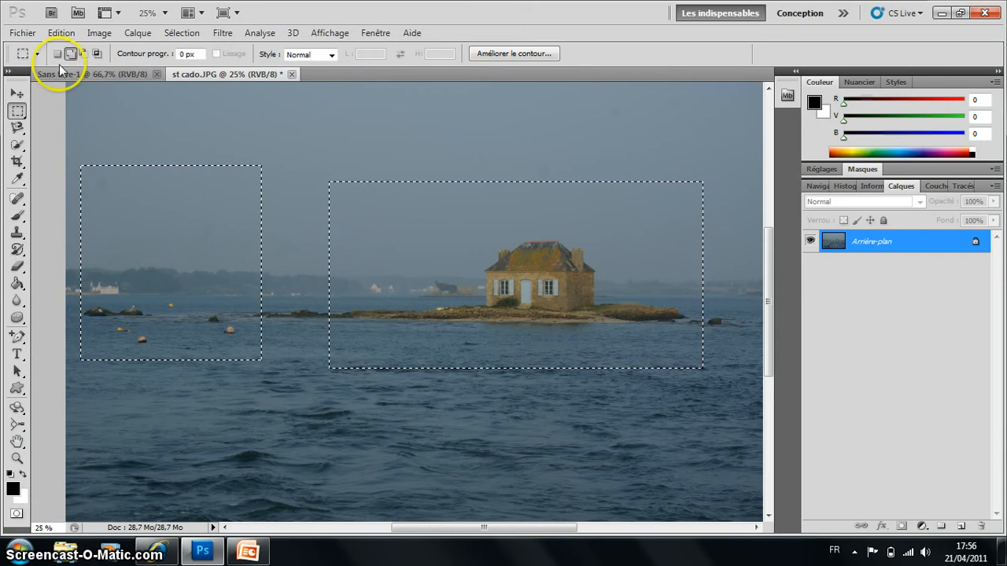
- Subtract the whole rectangle left of the house from the selection
click(84, 54)
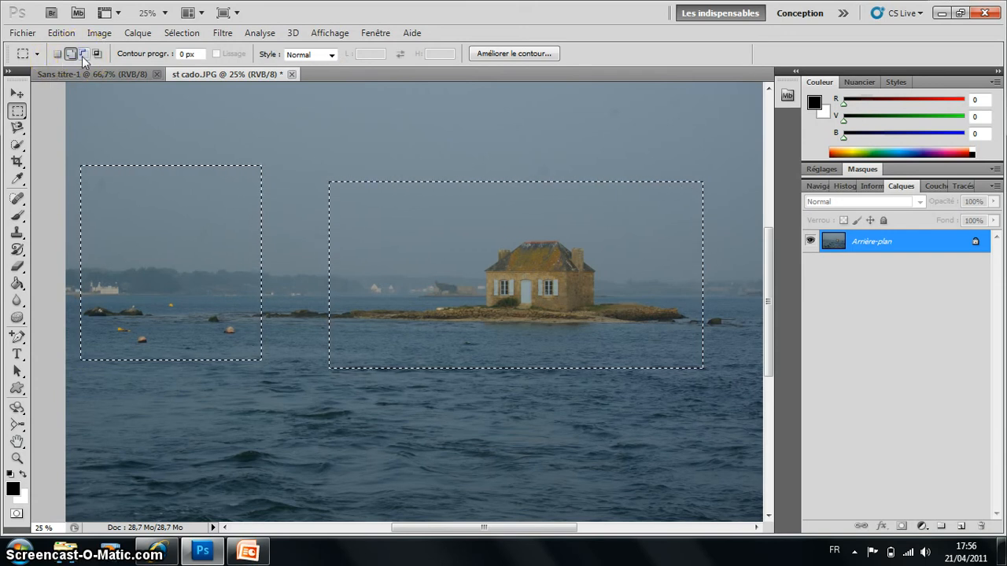
click(84, 55)
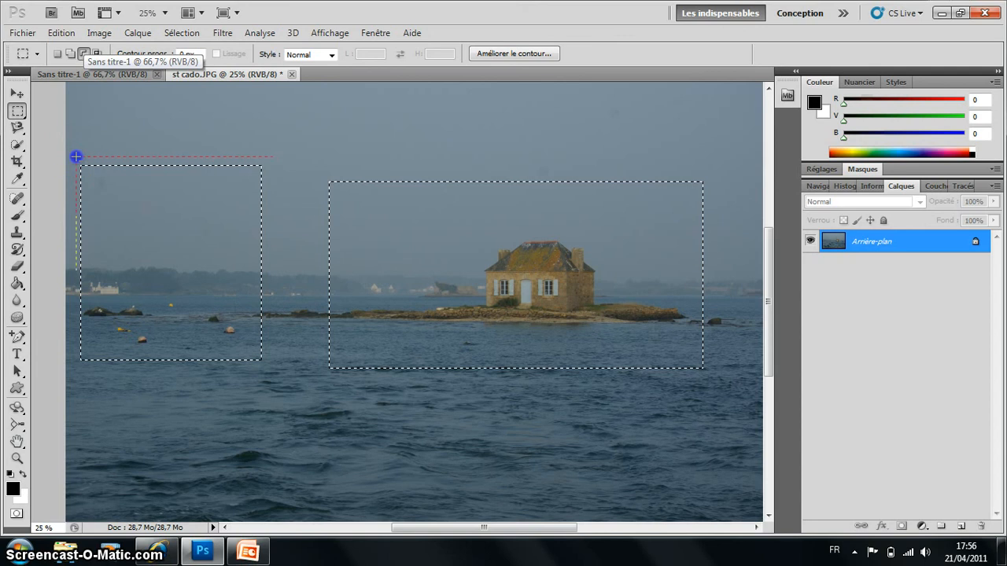
drag(268, 367, 269, 369)
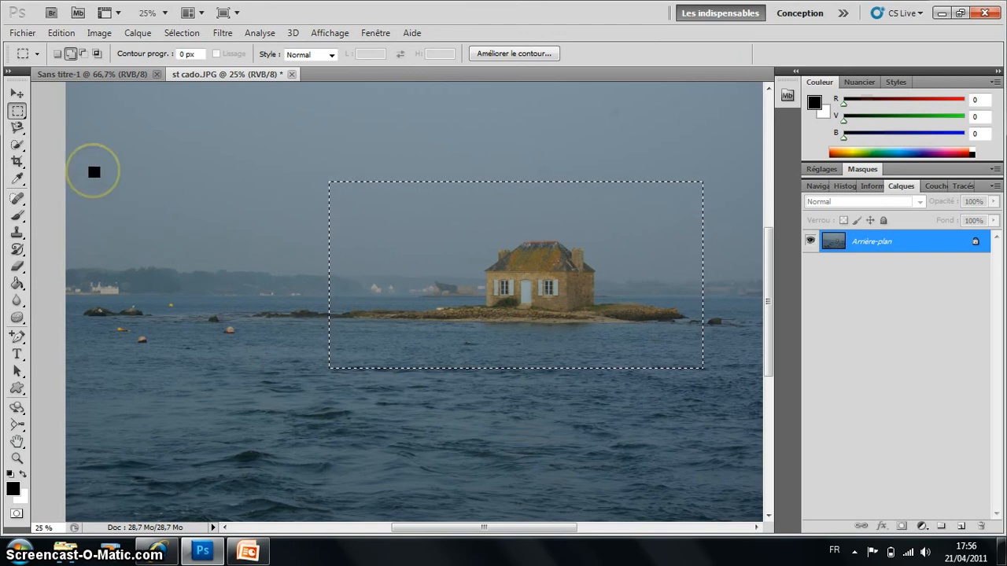
- Add a tall rectangle left of the house to the selection and subtract it in two passes, starting with its lower part
drag(93, 172, 169, 211)
drag(93, 171, 242, 390)
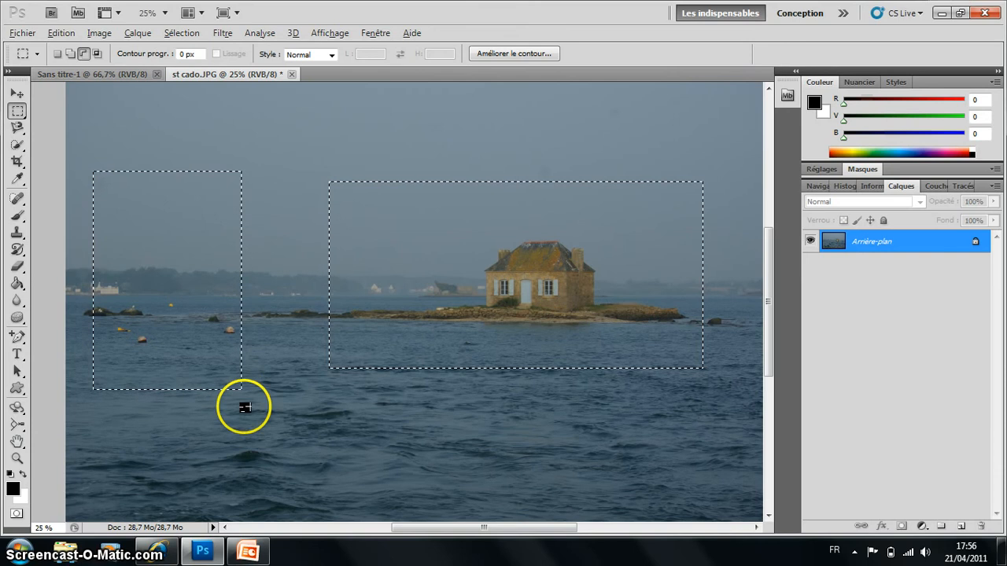
drag(245, 407, 86, 281)
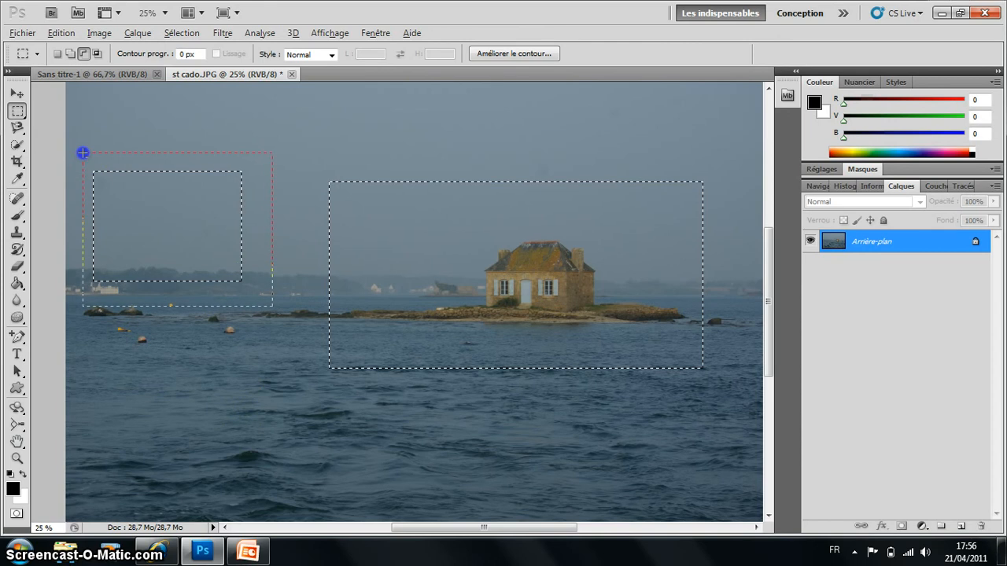
drag(82, 152, 82, 152)
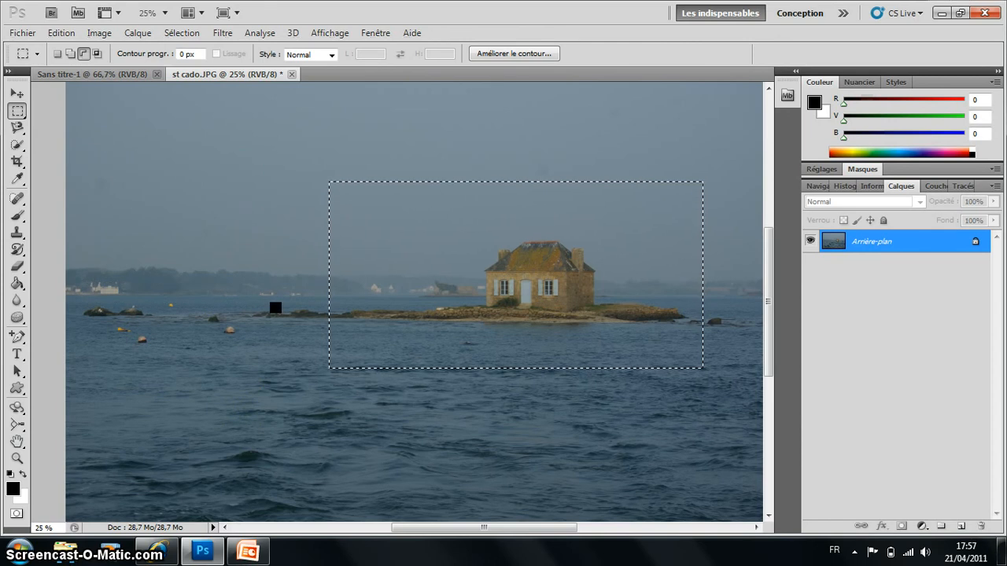
- Clear the selection and activate the elliptical selection tool with its style set to Normal
key(alt)
click(251, 189)
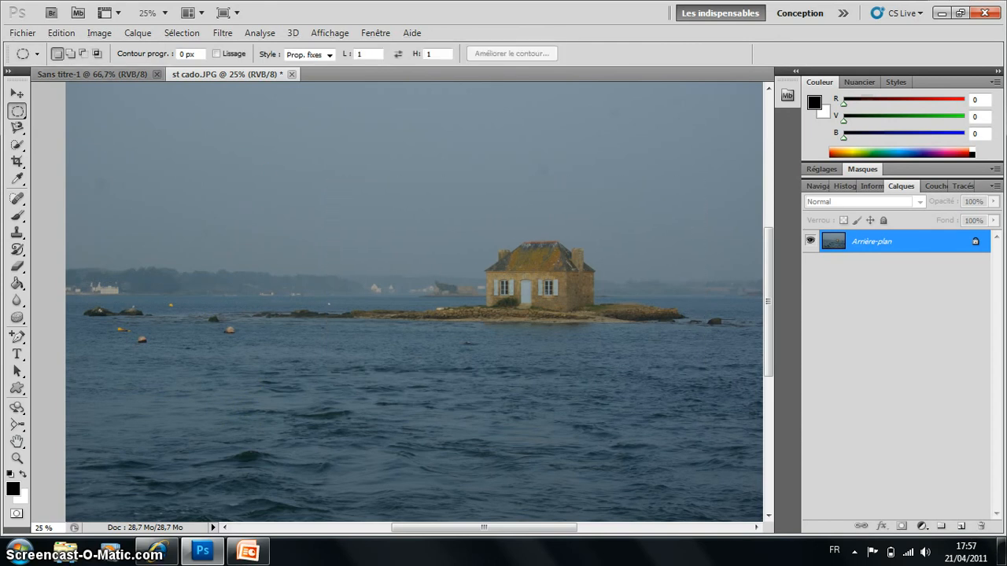
alt+click(17, 111)
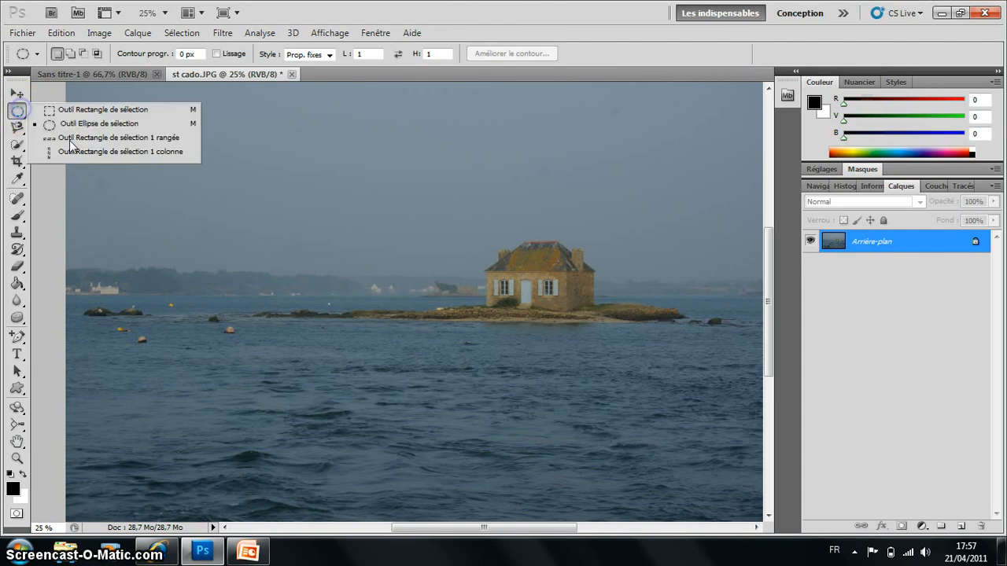
click(90, 123)
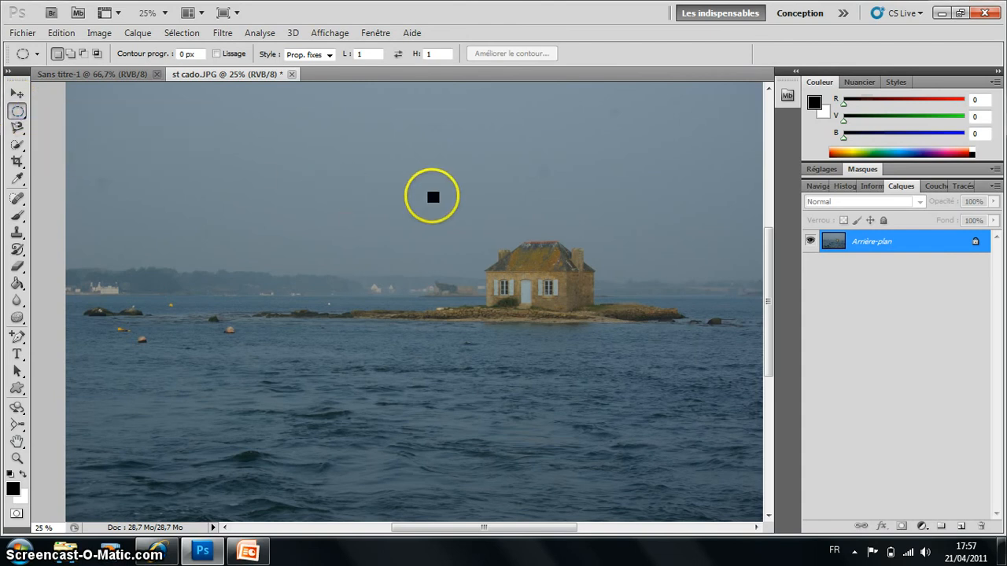
click(331, 56)
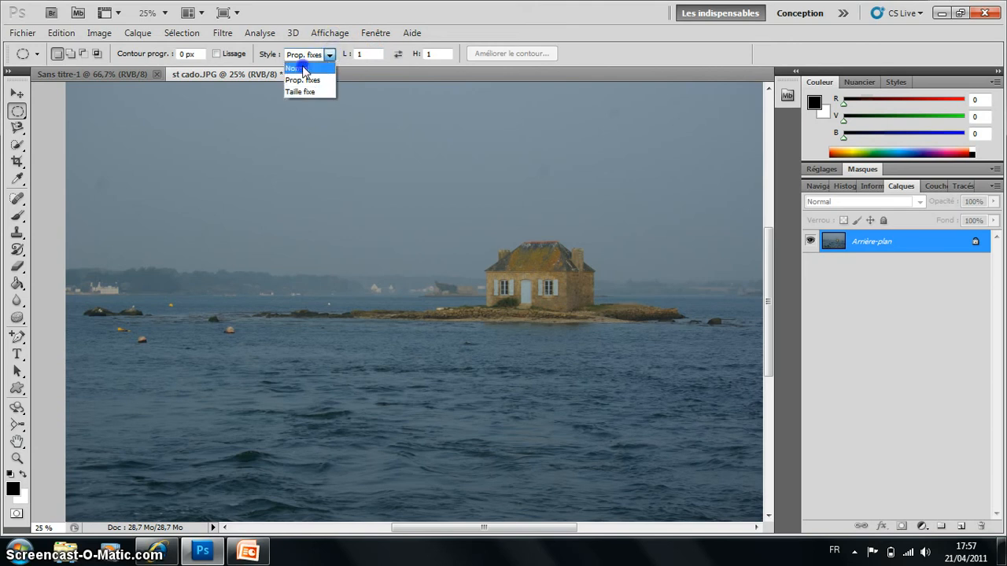
click(303, 68)
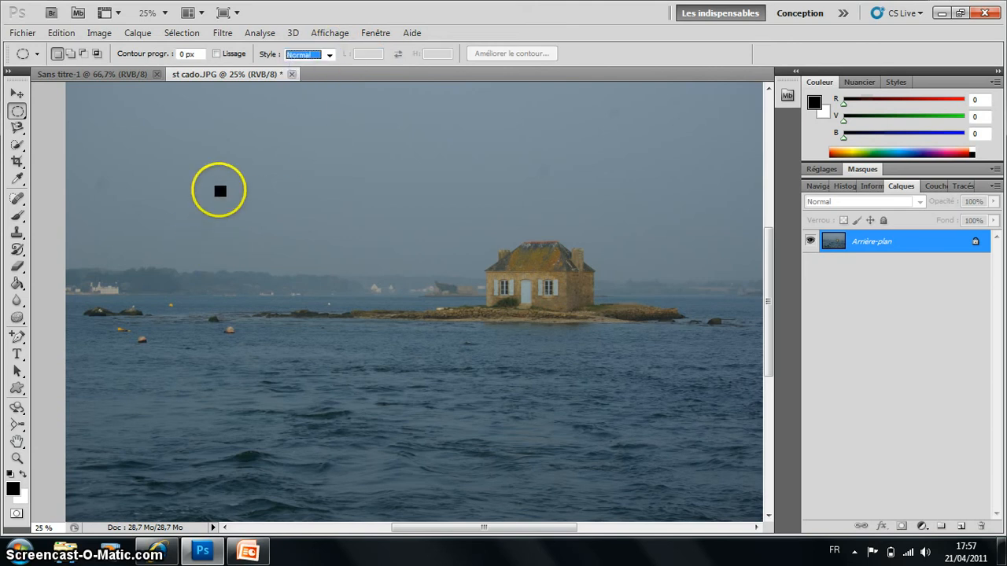
- Draw a wide freely proportioned elliptical selection over the house and the water to its left, and deselect it
drag(220, 191, 330, 229)
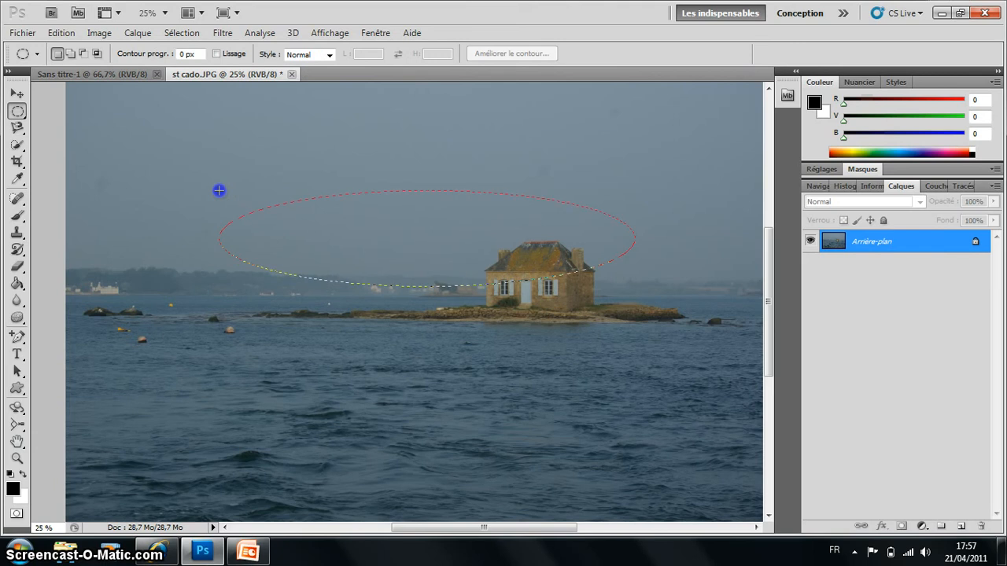
drag(680, 287, 683, 290)
drag(626, 382, 621, 376)
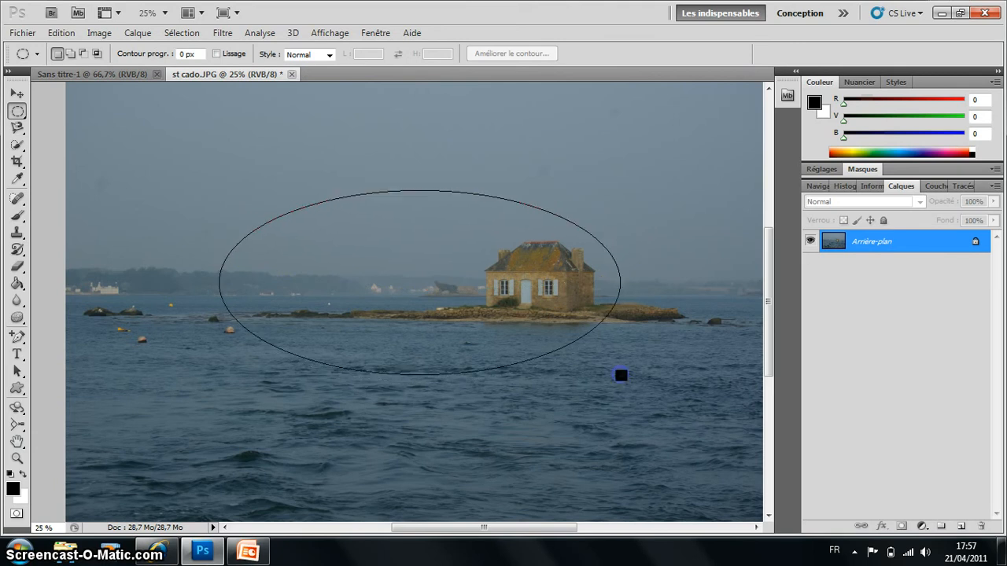
click(396, 167)
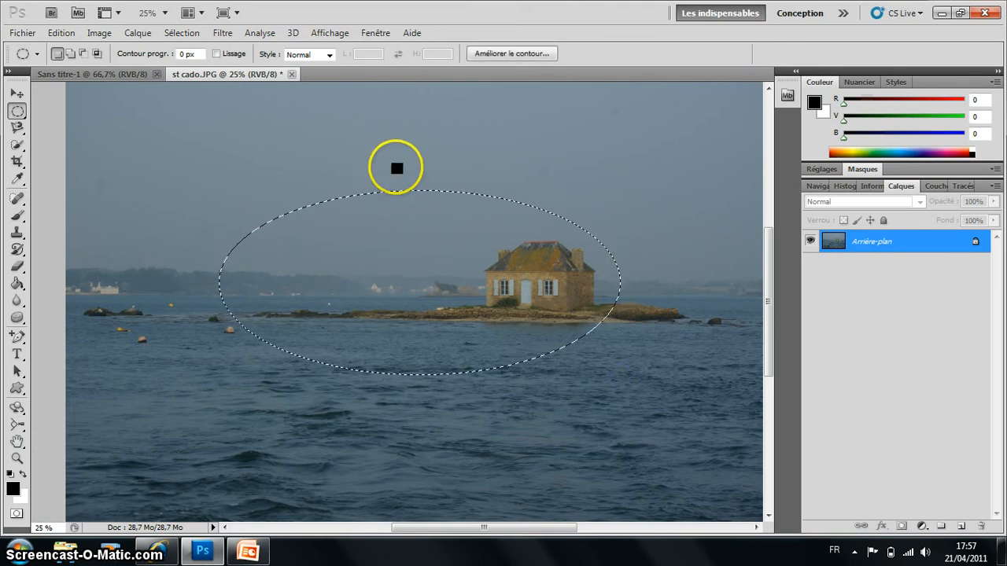
- Set the elliptical selection style to fixed proportions (Prop. fixes) with a 1:1 ratio
click(330, 56)
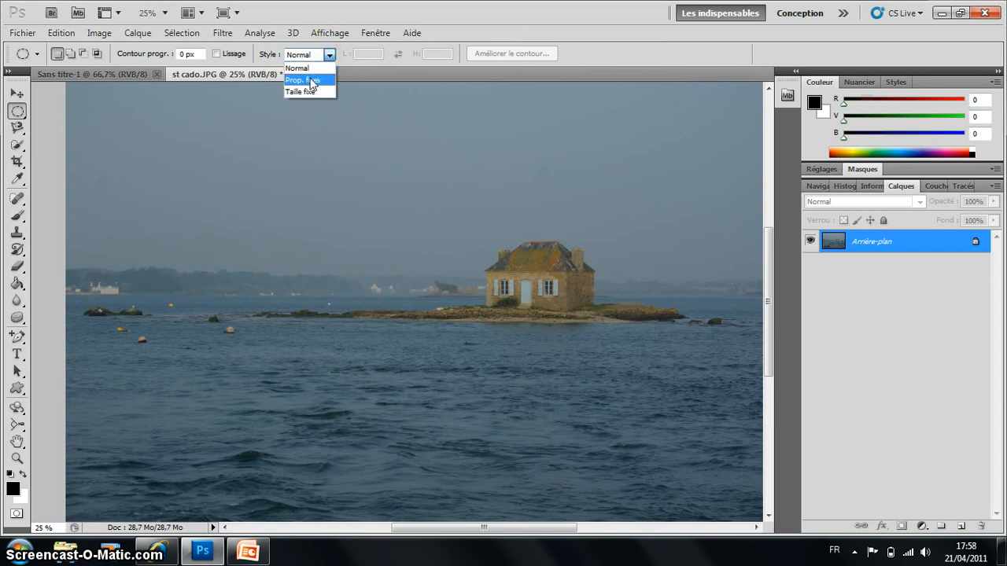
click(313, 81)
click(371, 52)
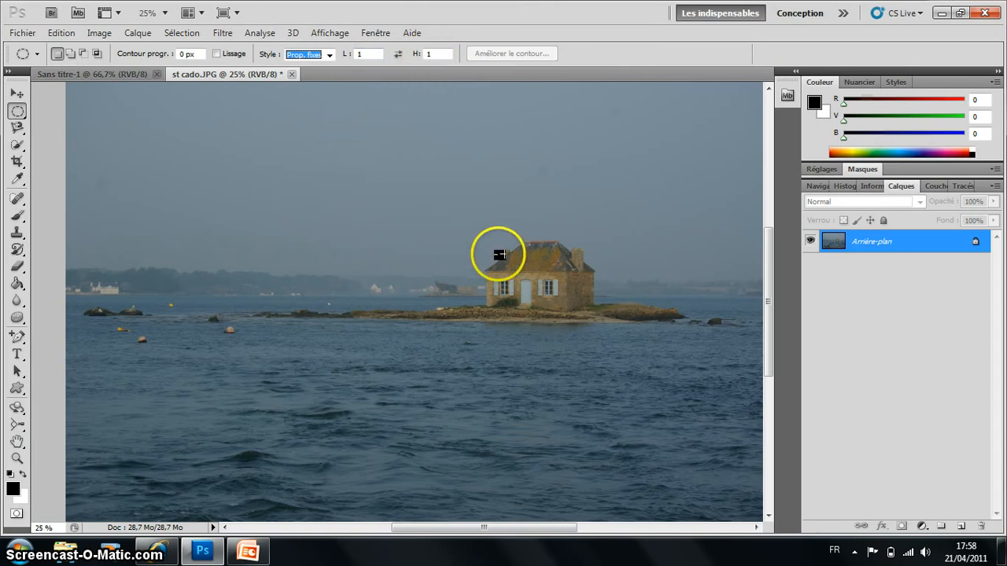
- Draw a trial circular selection around the house, deselect it, and draw a new circle centred on the house door
drag(387, 195, 722, 409)
click(647, 412)
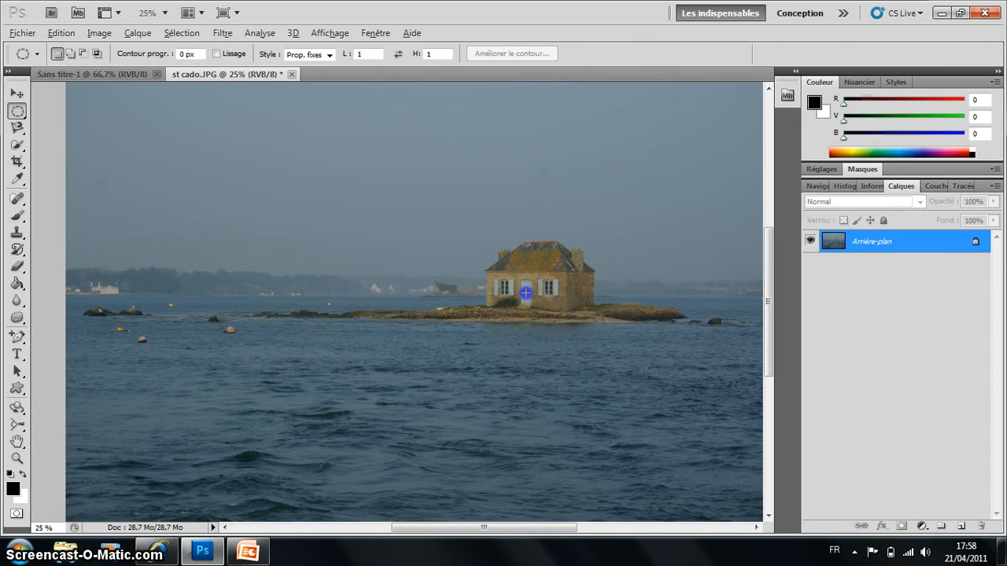
drag(517, 266, 421, 115)
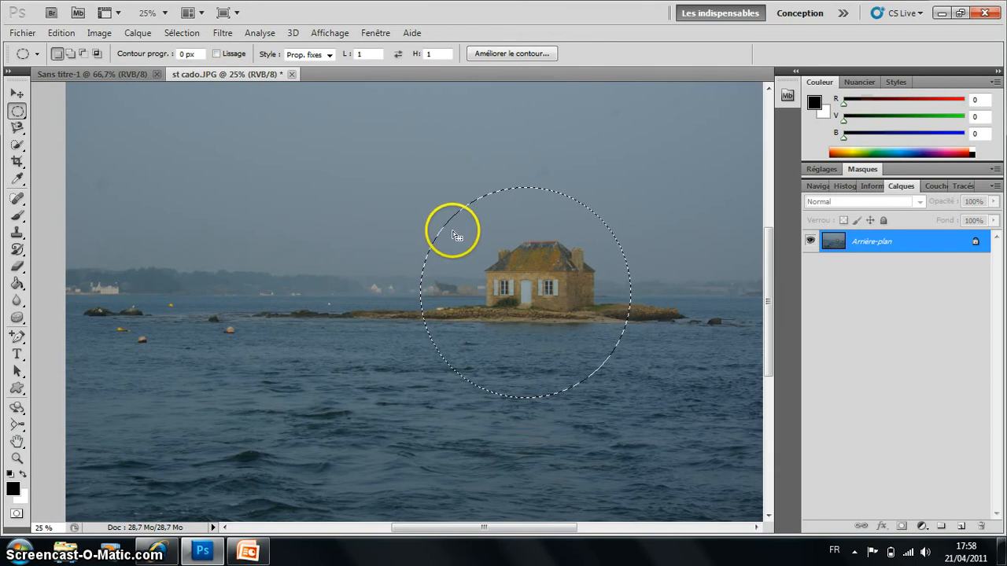
- Clear the circular selection and activate the single-row selection tool (Rectangle de sélection 1 rangée)
drag(461, 231, 491, 237)
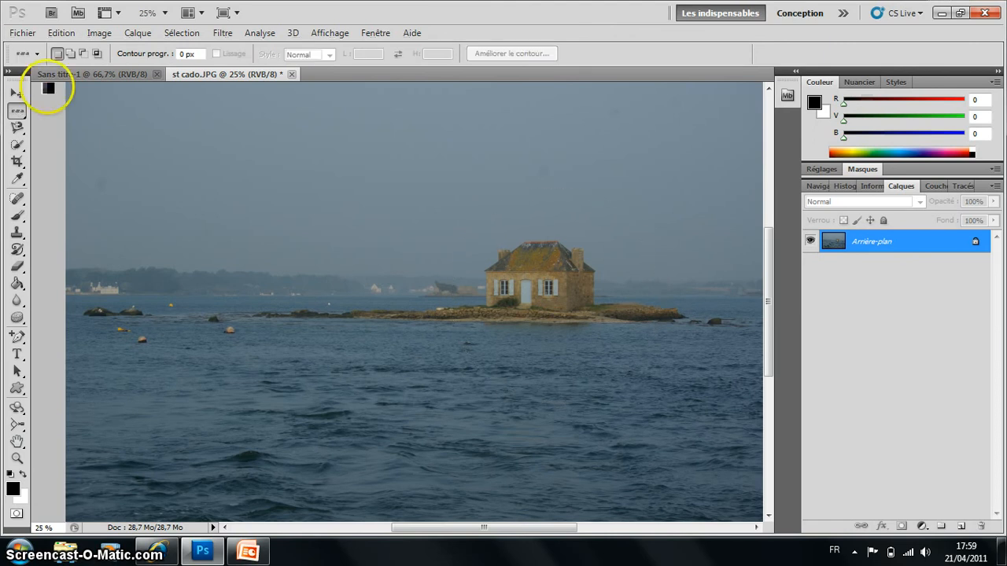
click(18, 114)
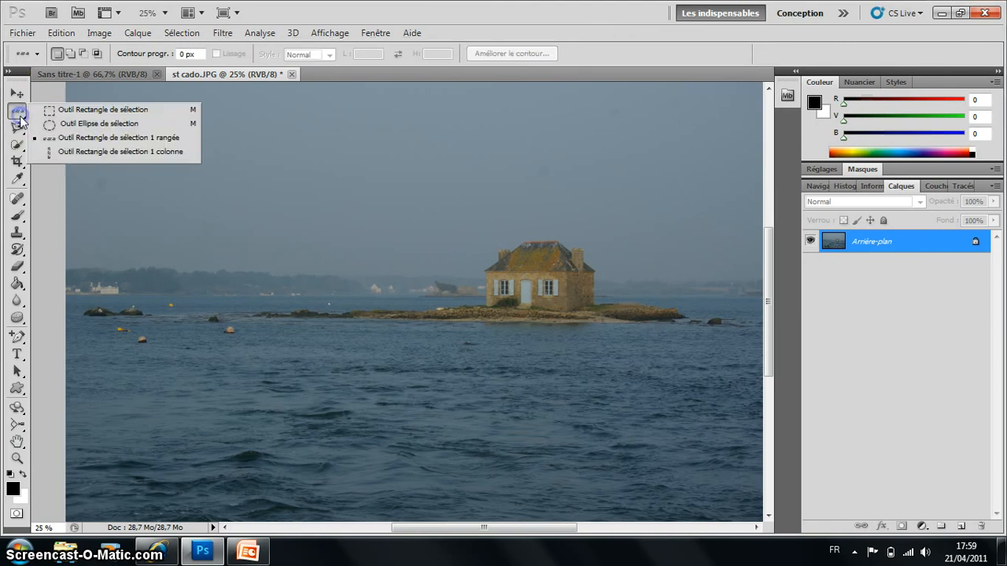
click(80, 142)
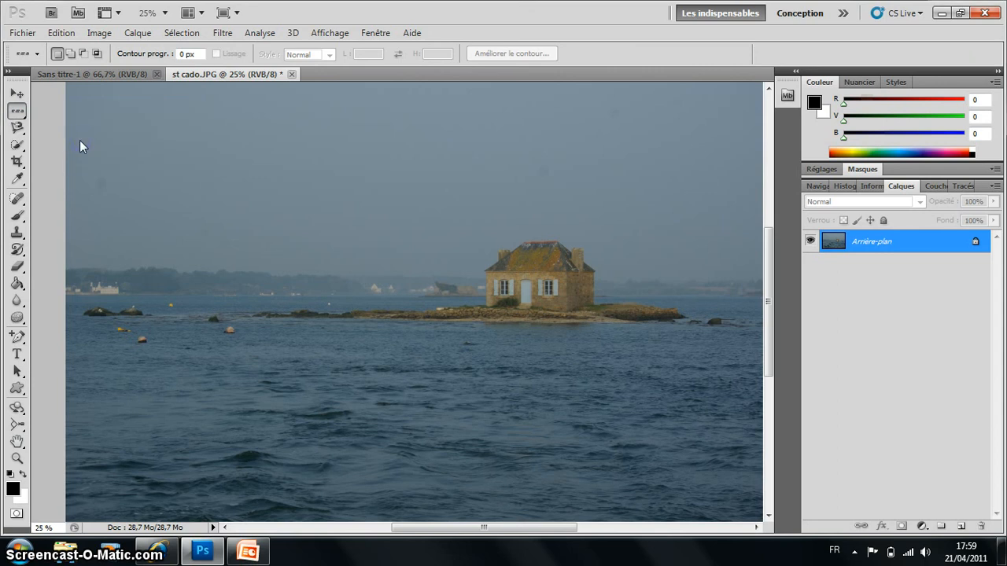
click(11, 475)
click(17, 111)
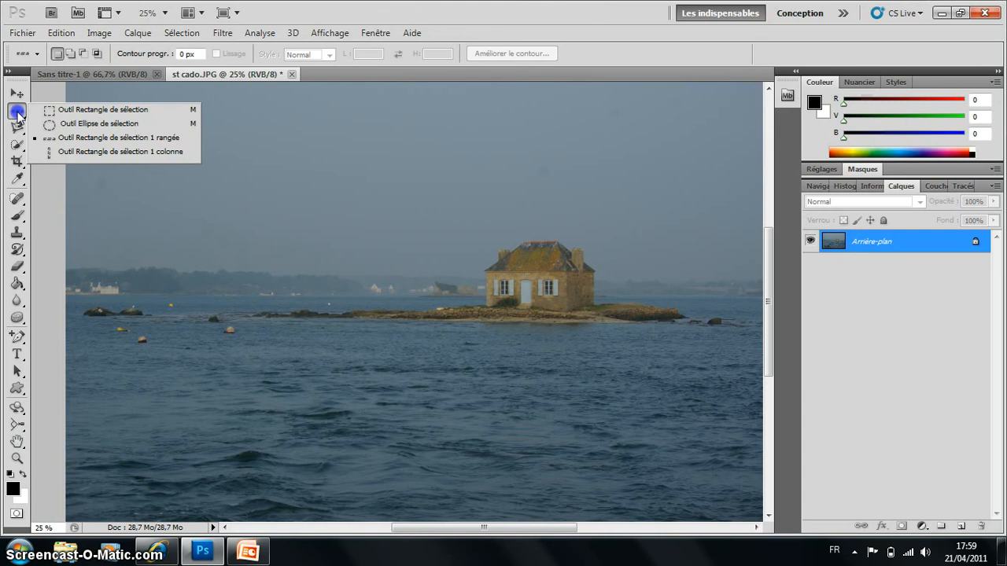
click(61, 140)
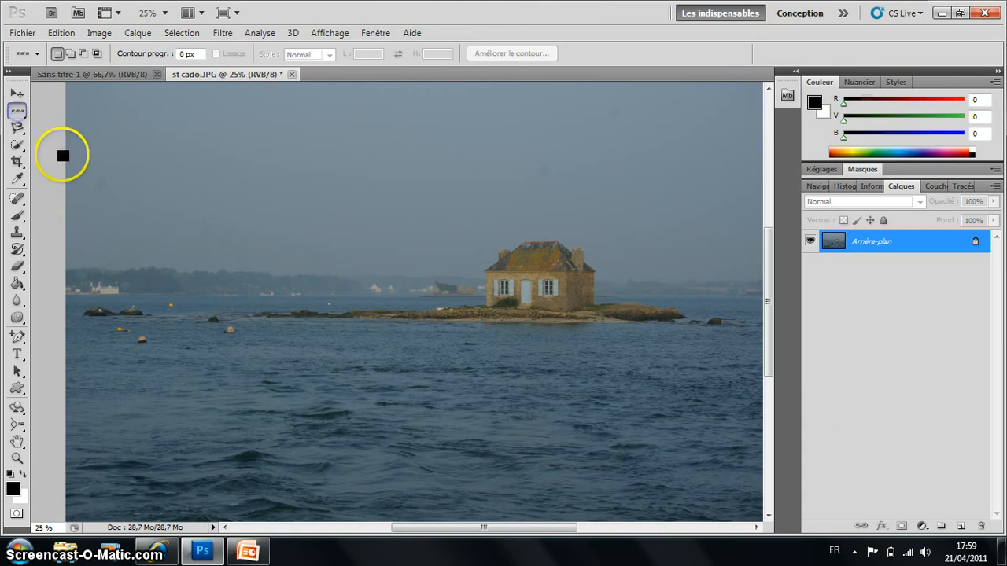
- Select a single pixel row across the sky above the house and fill it with white at 100% opacity, Normal mode
click(68, 212)
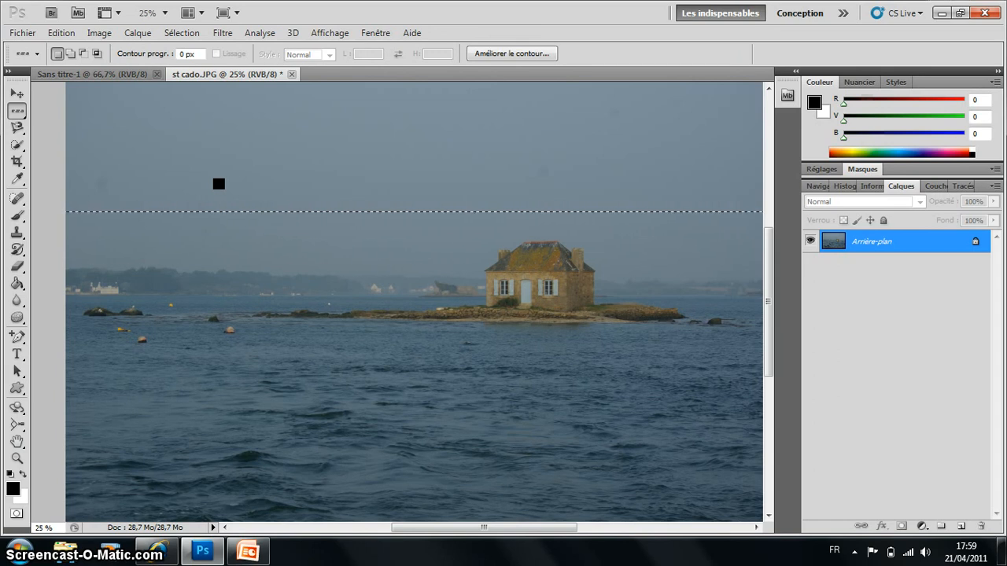
key(shift+F5)
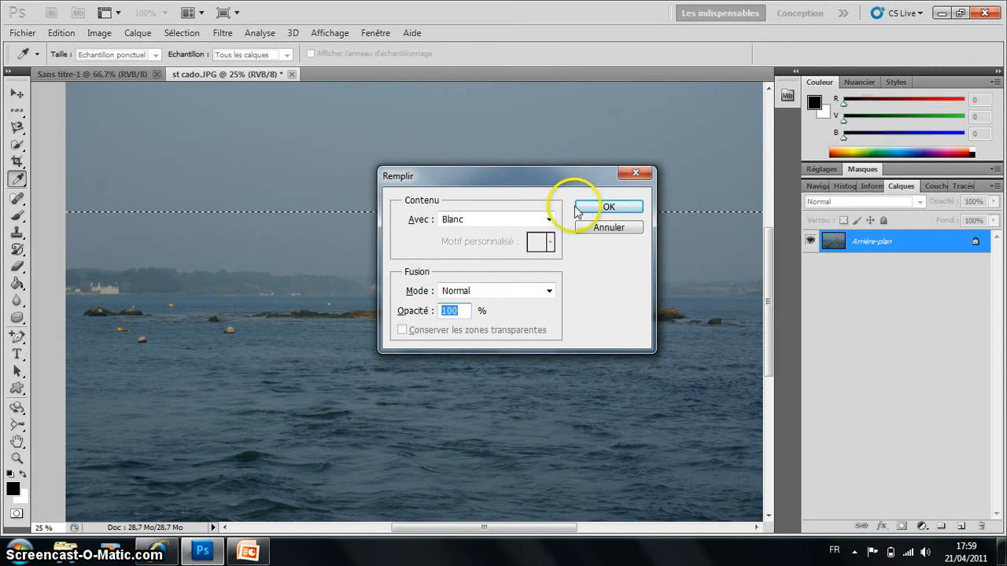
click(609, 208)
- Select a single pixel row at roof level, replace it with one across the water below the island, and fill that row with white
click(475, 264)
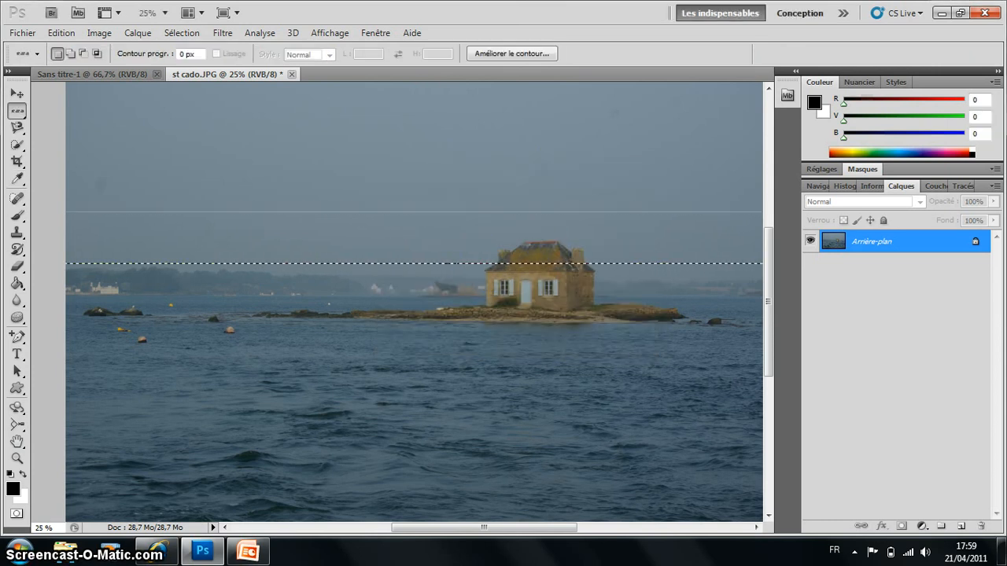
scroll(228, 391, left, 1)
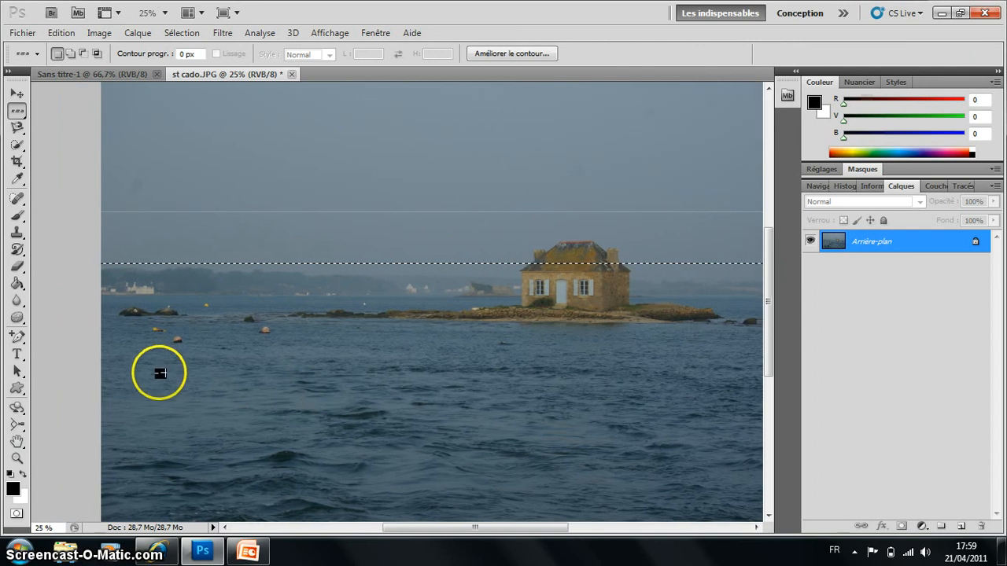
click(142, 365)
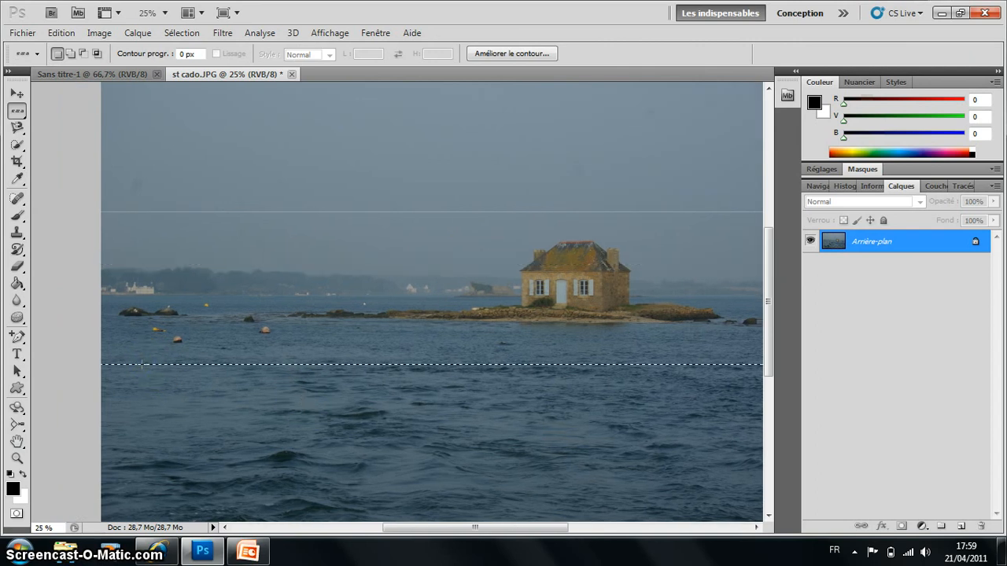
key(shift+F5)
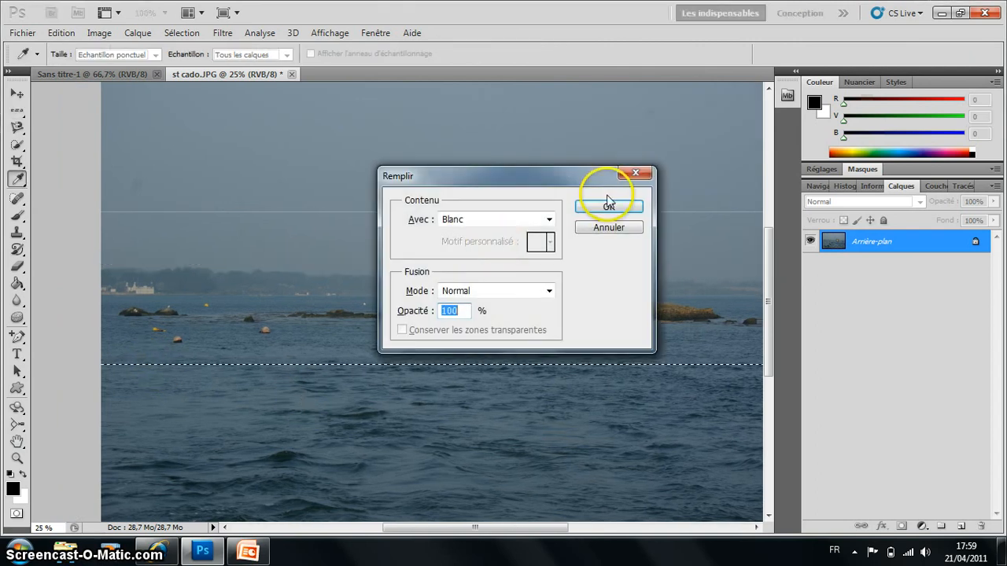
click(607, 203)
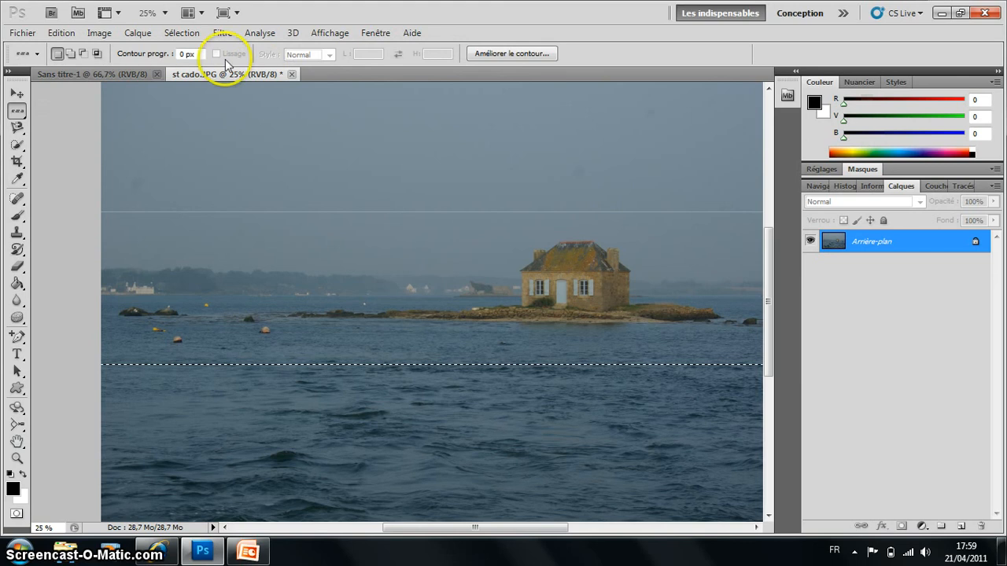
- With the single-column selection tool, select a pixel column in the photo left of the house and fill it with white
click(17, 111)
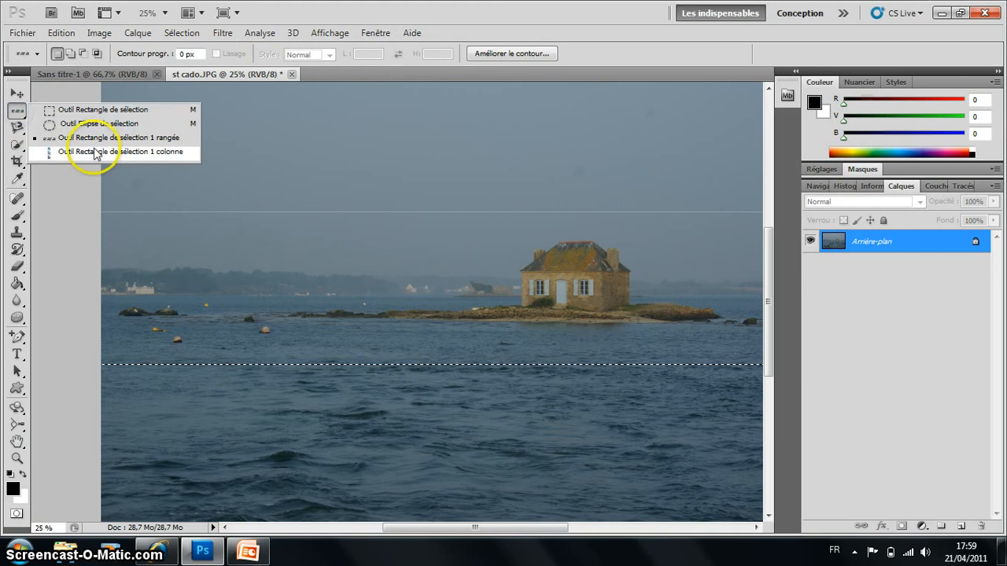
click(94, 153)
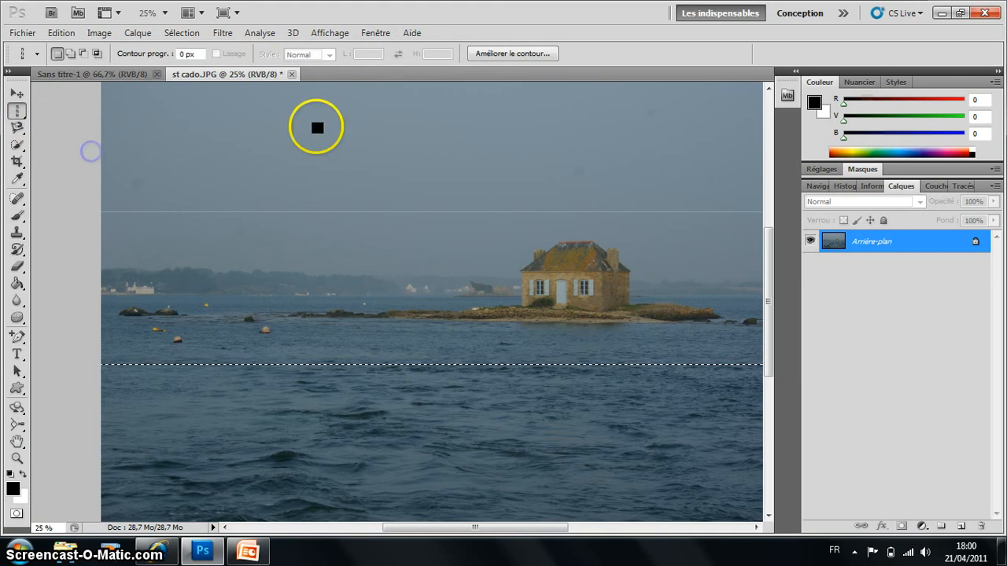
click(376, 89)
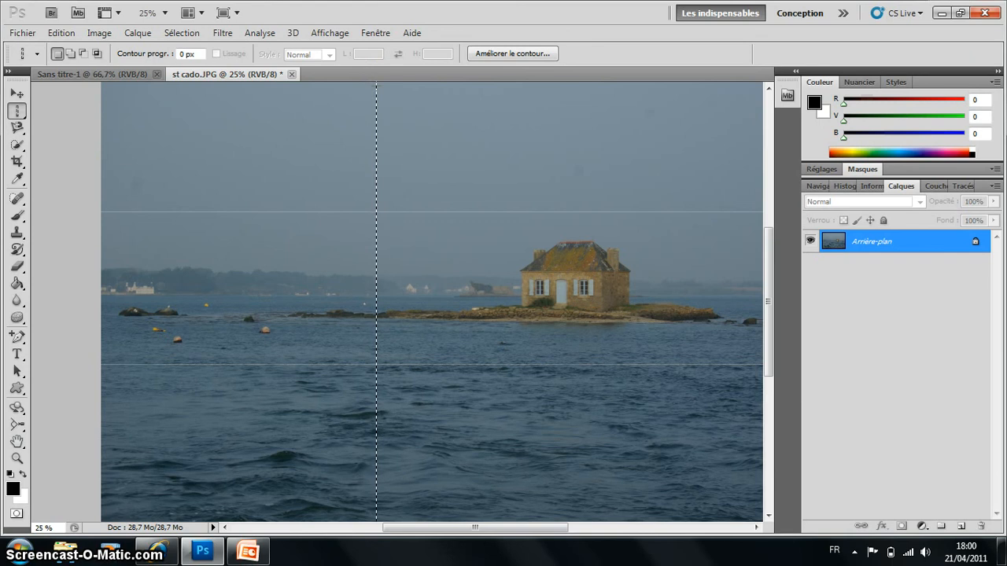
key(shift+F5)
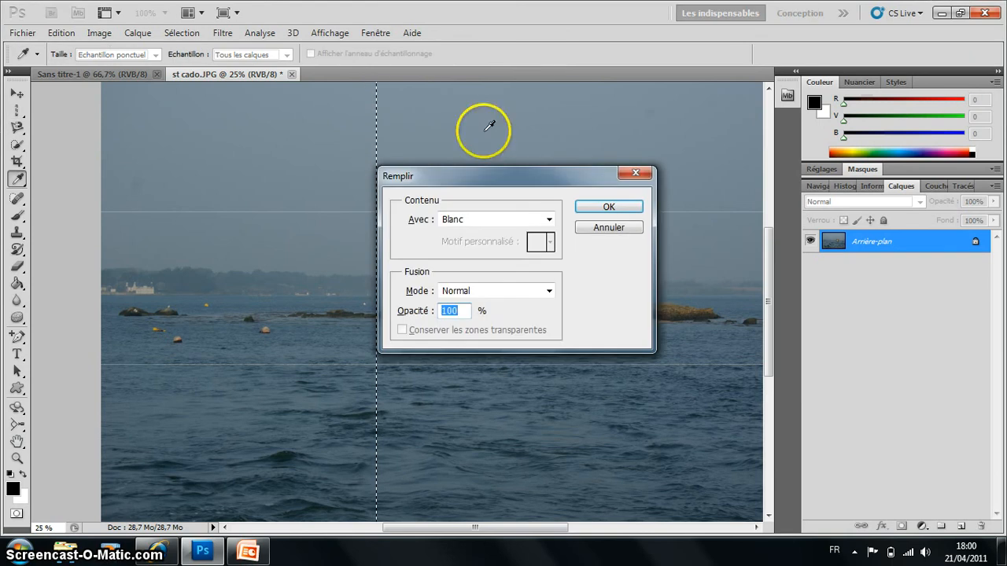
click(608, 206)
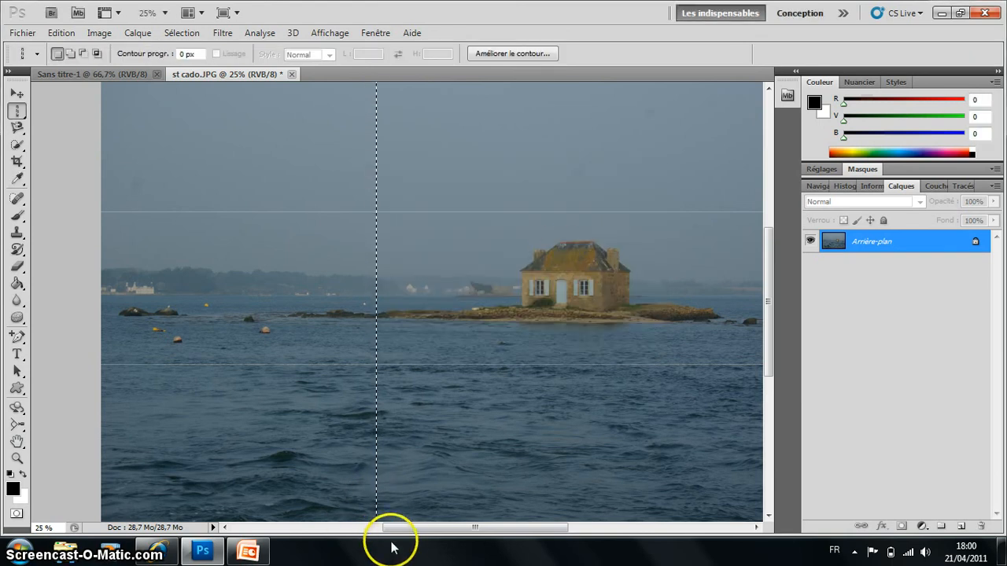
- Select a single pixel column just past the island's right end and fill it with white at 100% opacity
drag(405, 528, 489, 522)
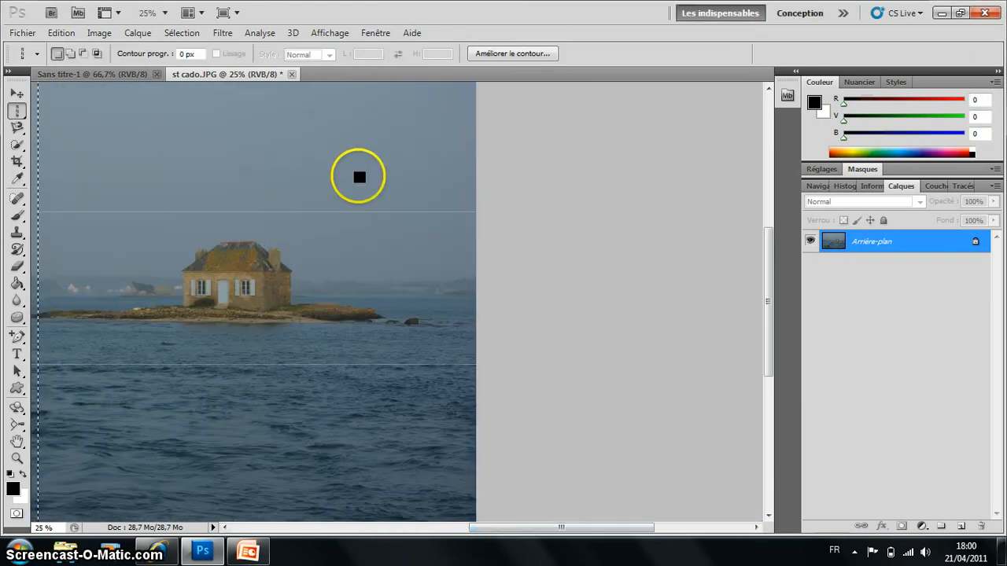
click(397, 86)
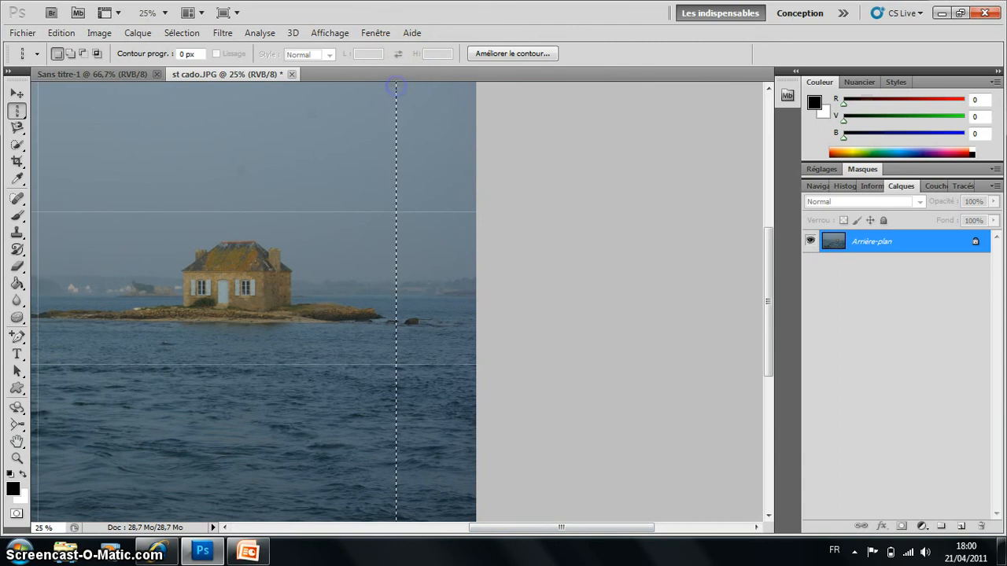
key(shift+F5)
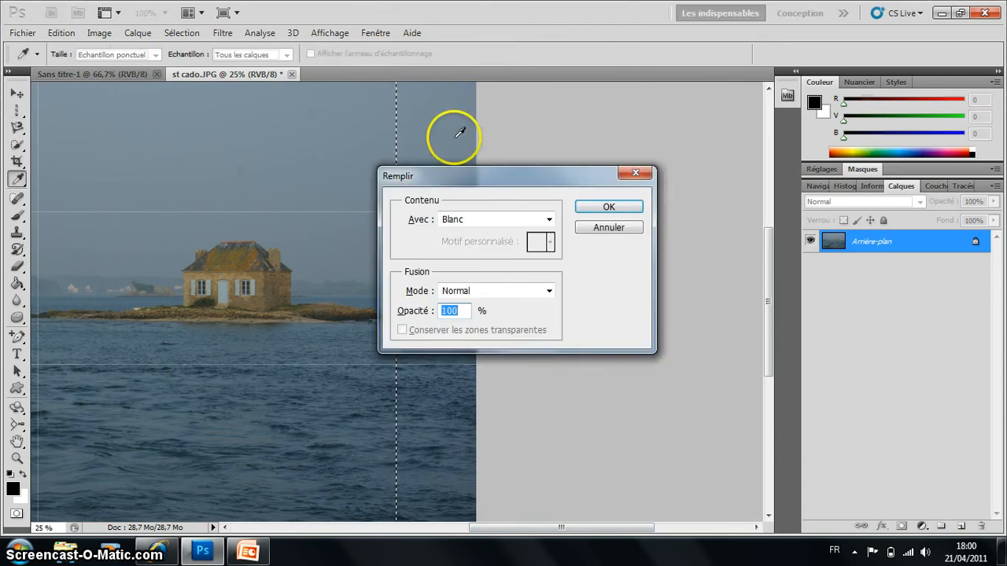
click(607, 207)
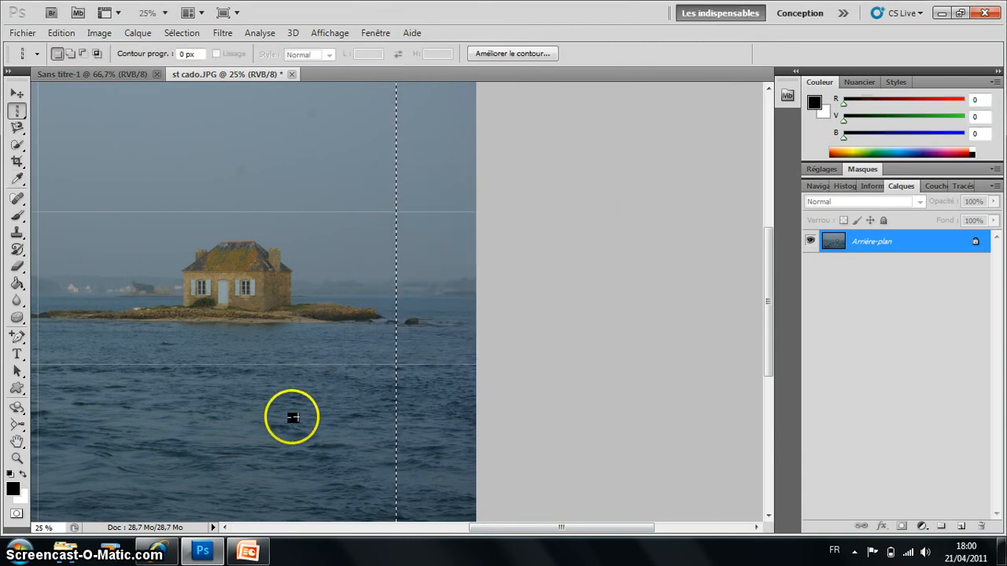
click(292, 415)
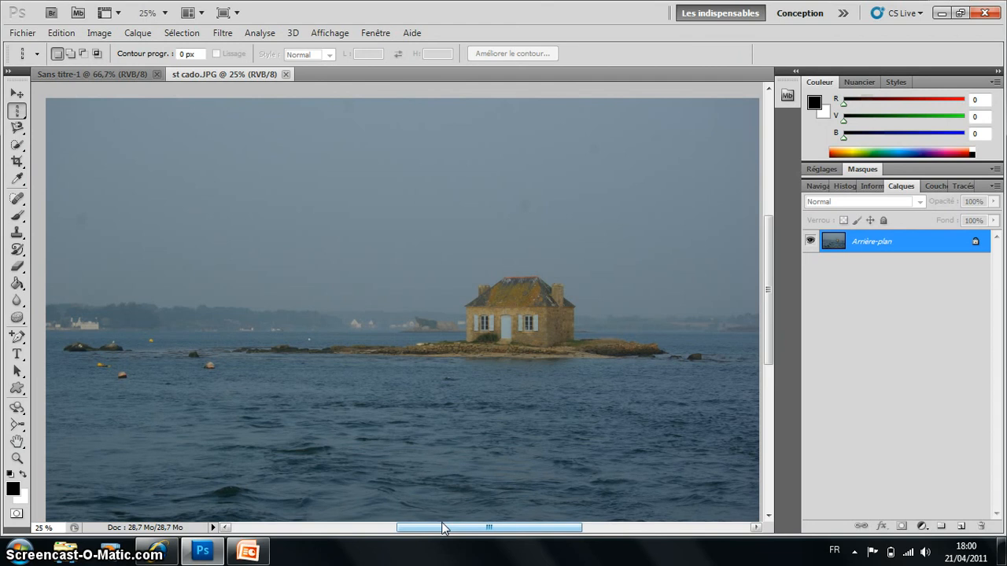
- Draw a large rectangular selection in Normal style around the house and island, taking in sky above and water below
right_click(19, 117)
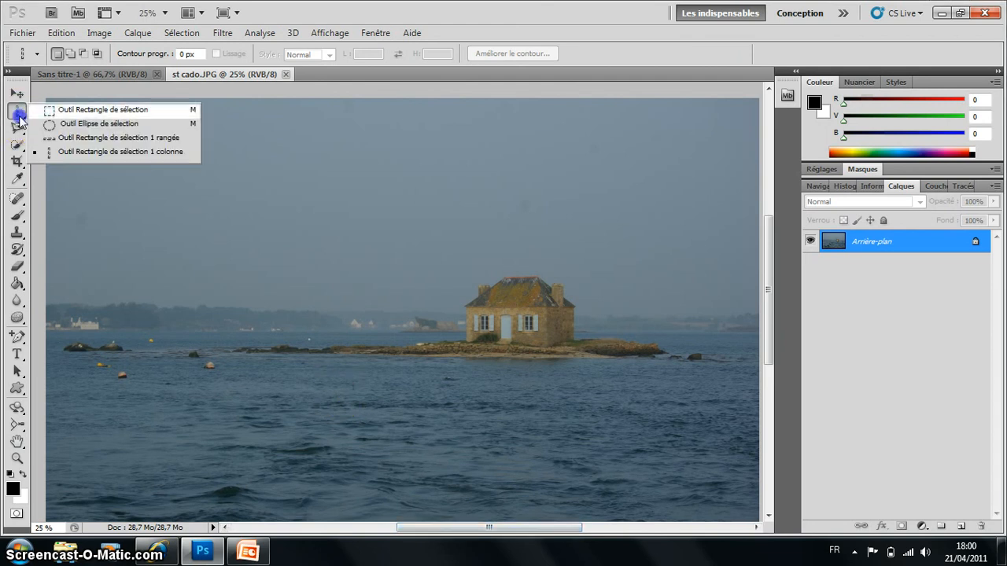
click(75, 111)
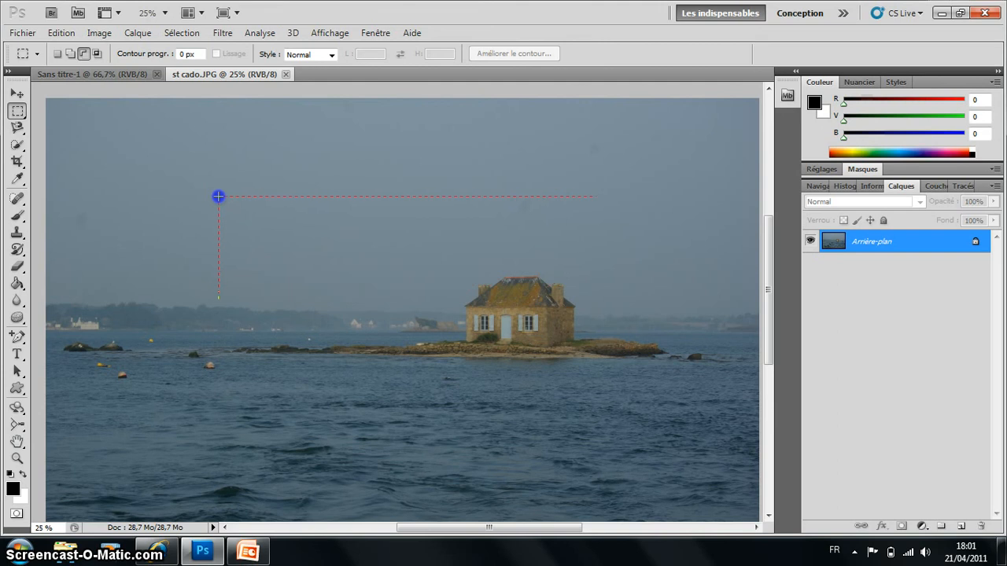
drag(218, 196, 712, 459)
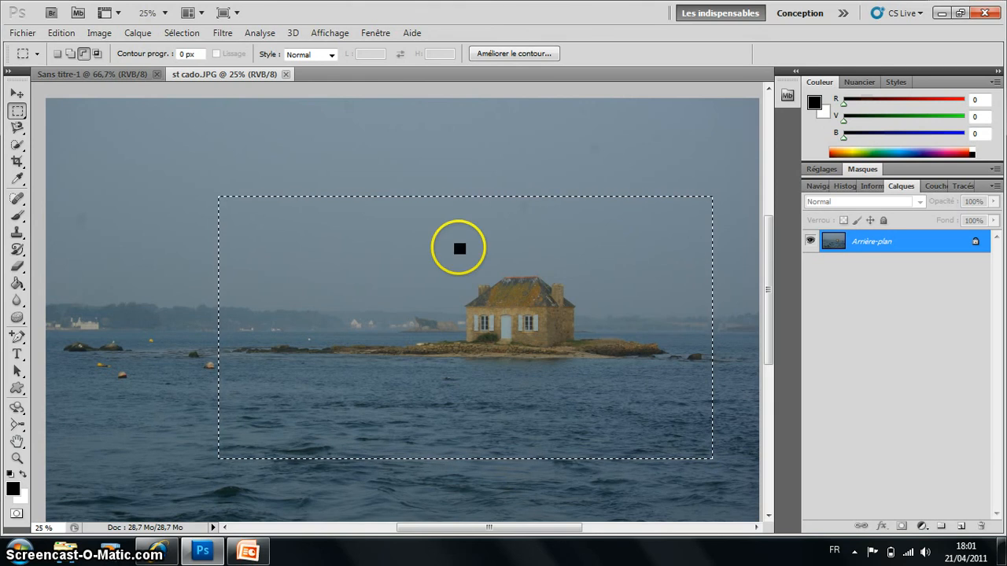
- Feather the rectangular selection (Contour progressif) with a radius of 30 pixels
click(182, 33)
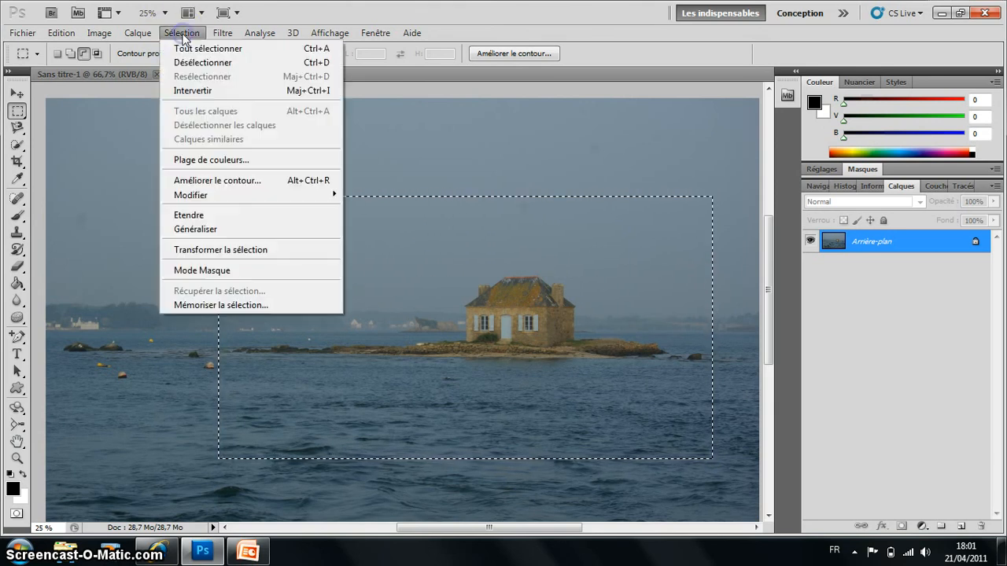
mouse_move(189, 195)
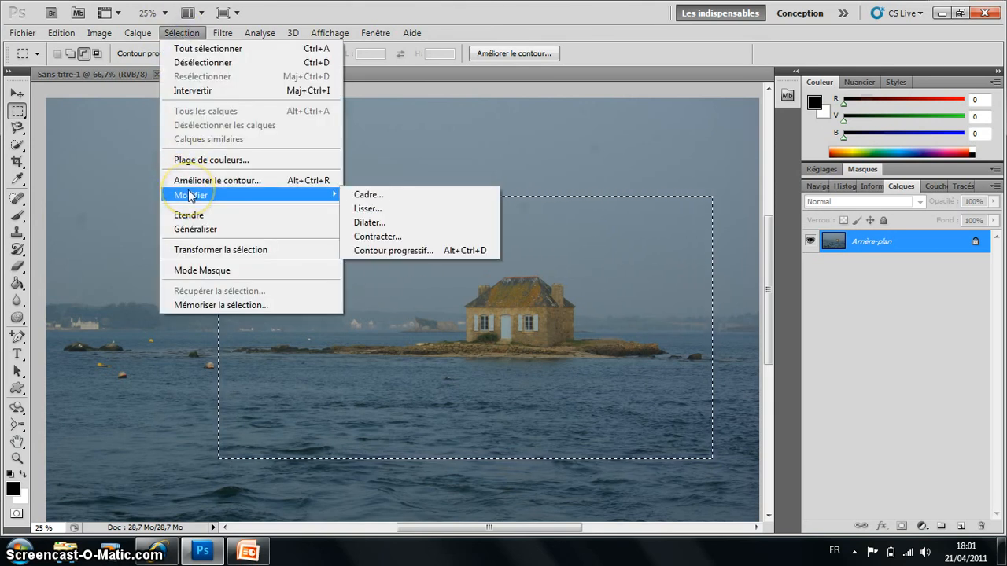
click(378, 250)
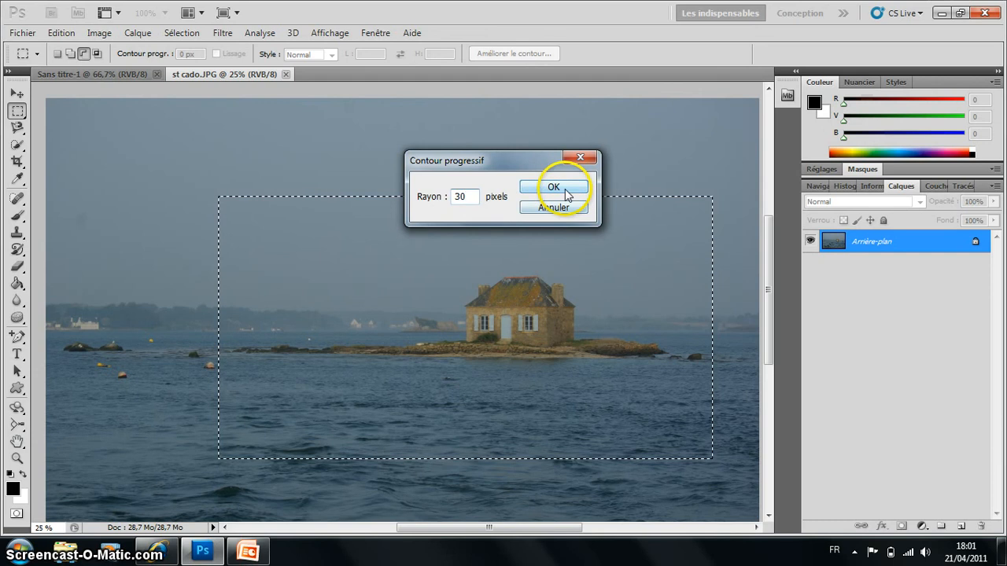
click(565, 189)
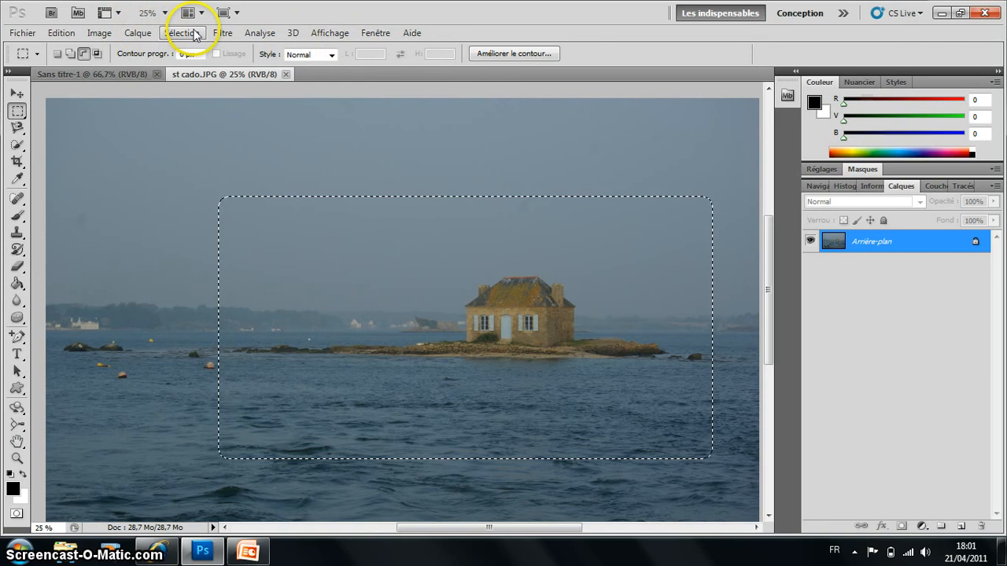
- Invert the selection to fill the photo outside the feathered rectangle with white at 100% opacity, and deselect
click(181, 33)
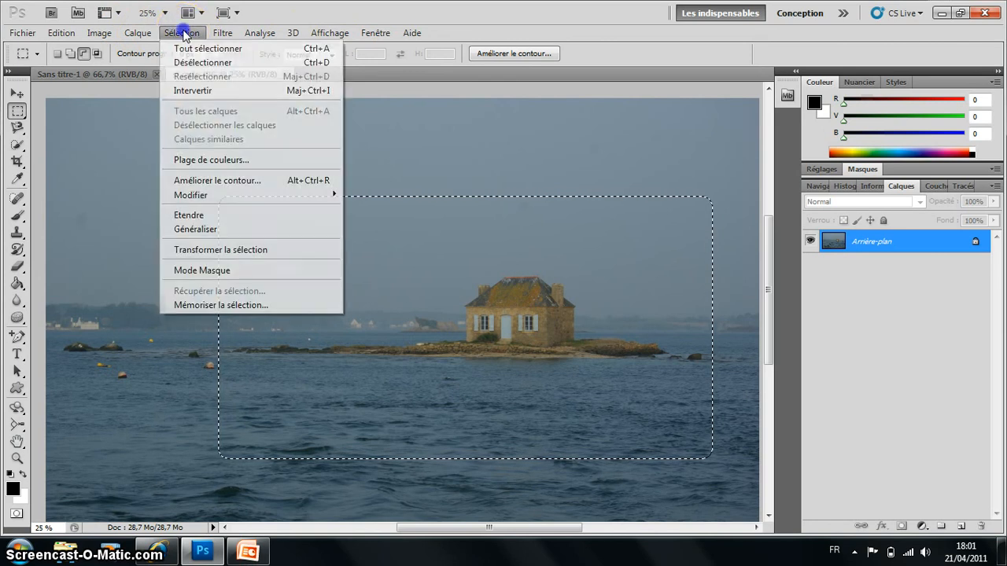
click(189, 91)
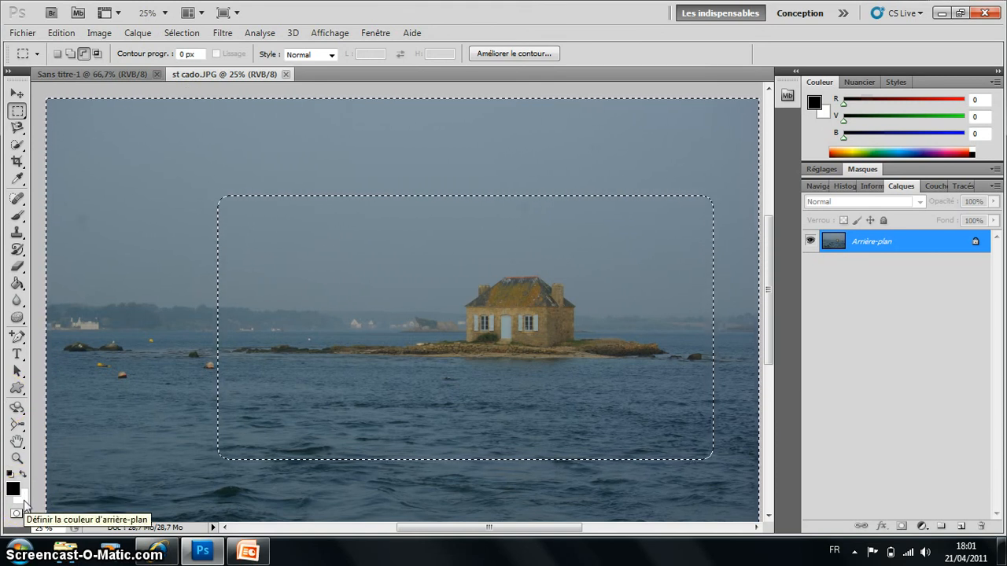
key(Delete)
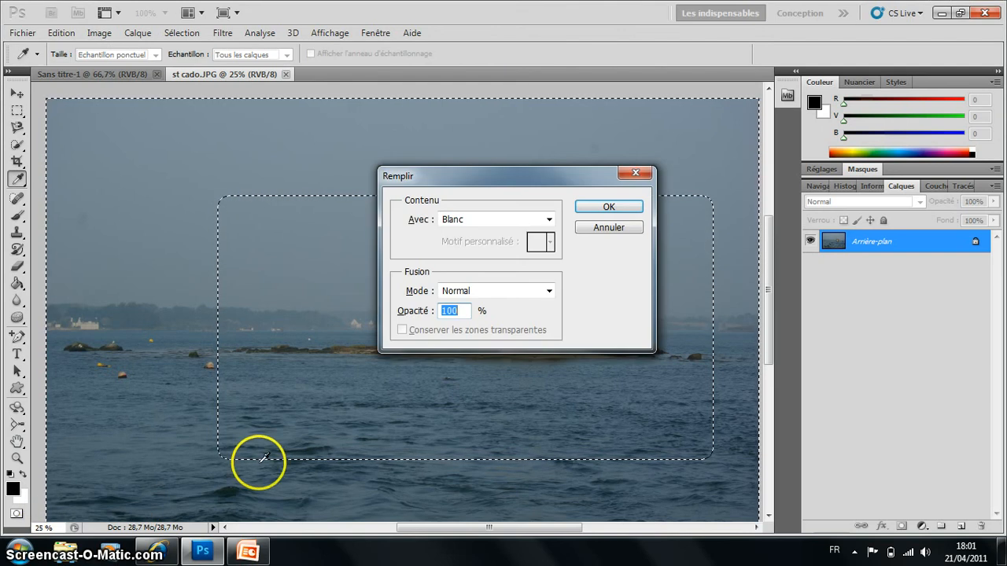
click(610, 207)
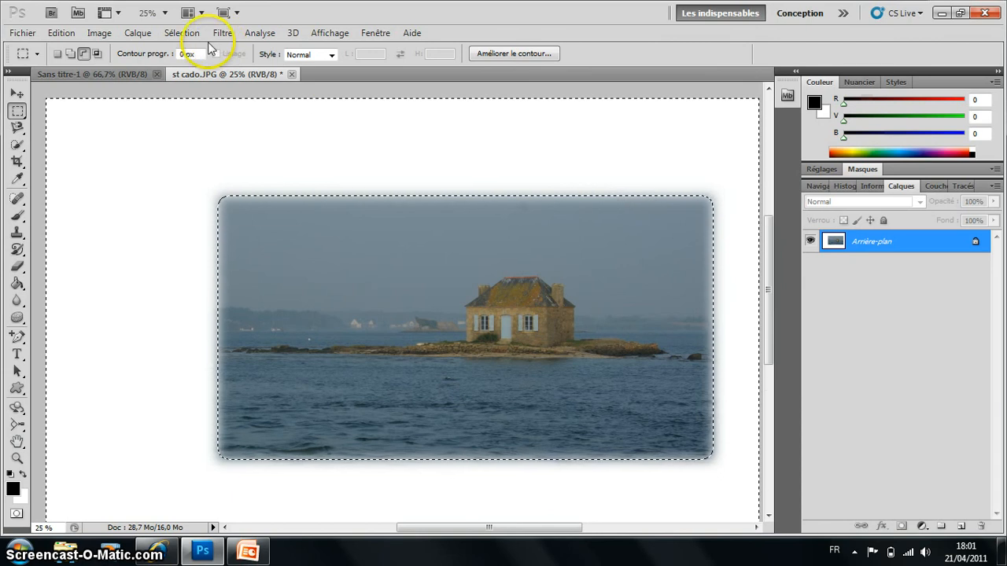
click(179, 33)
click(186, 63)
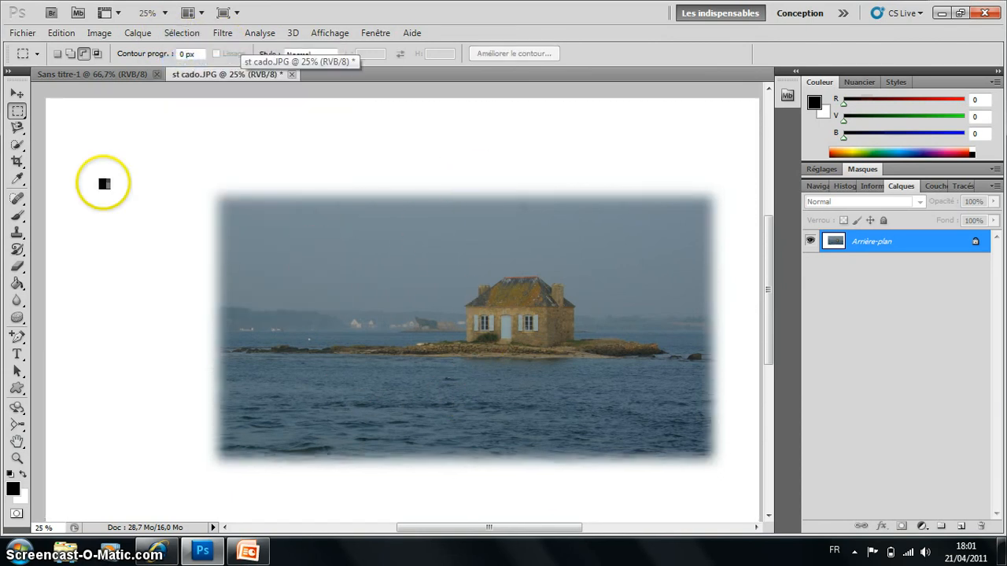
- Crop the photo closely around the soft-edged rectangle, leaving a narrow white margin on all sides
click(18, 163)
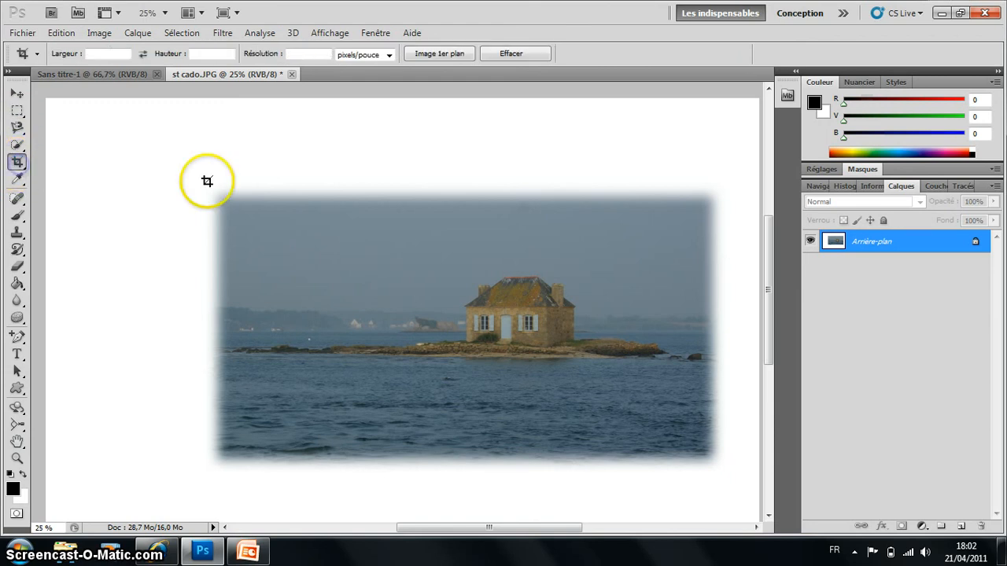
drag(188, 181, 188, 181)
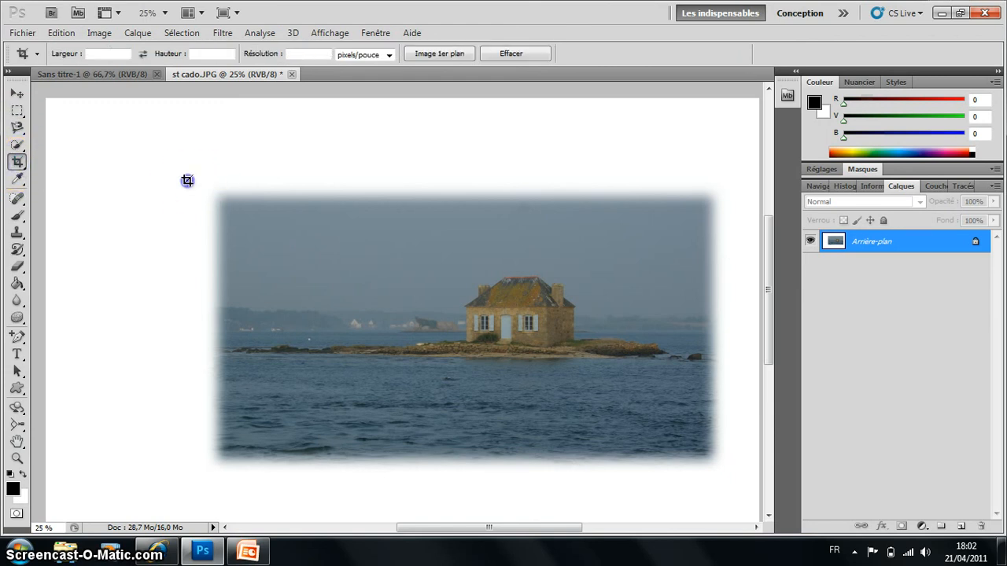
drag(487, 323, 731, 474)
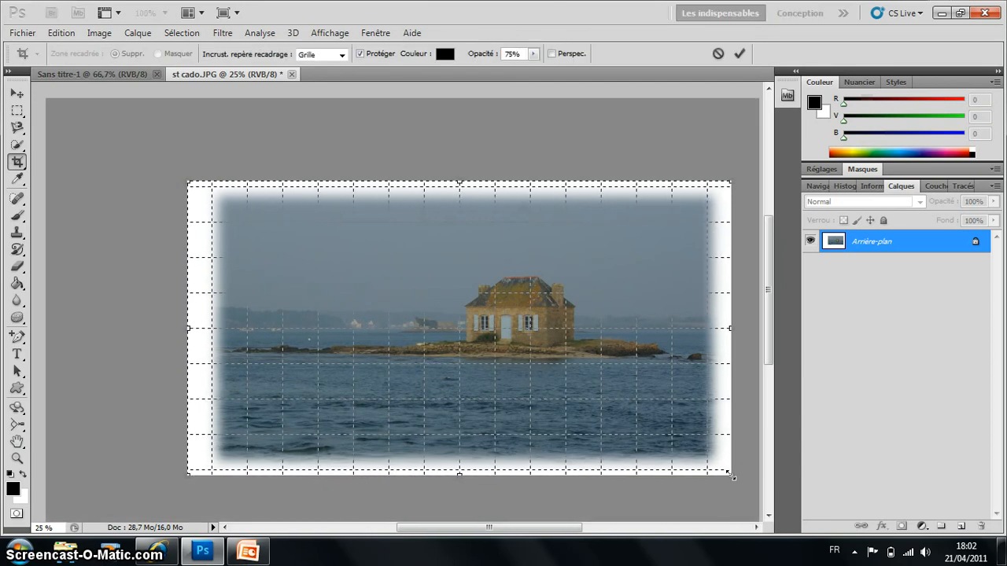
key(Return)
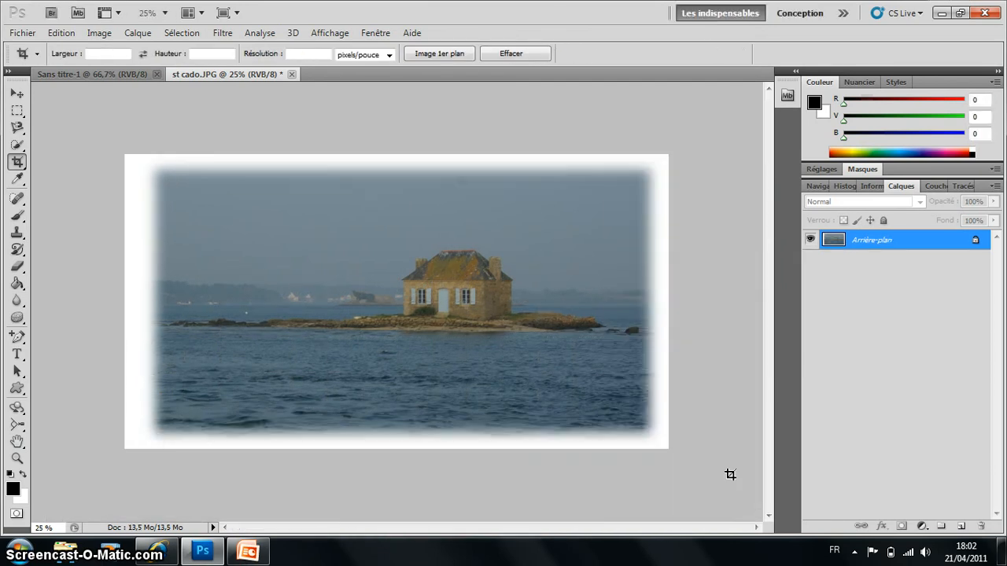